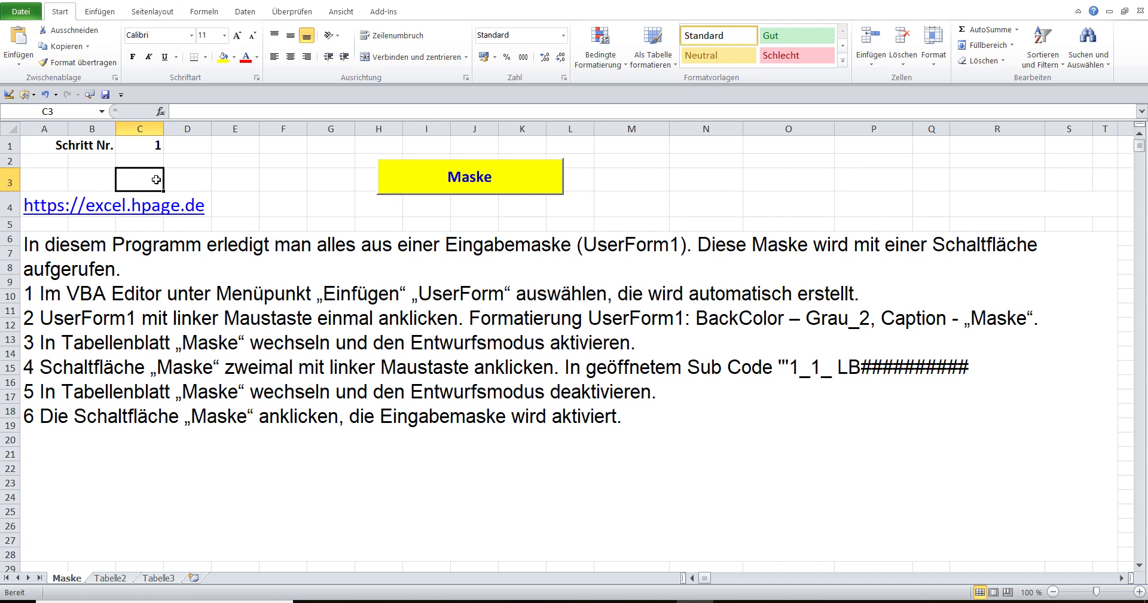
Change the step number in cell C1 from 1 to 2
left_click(157, 149)
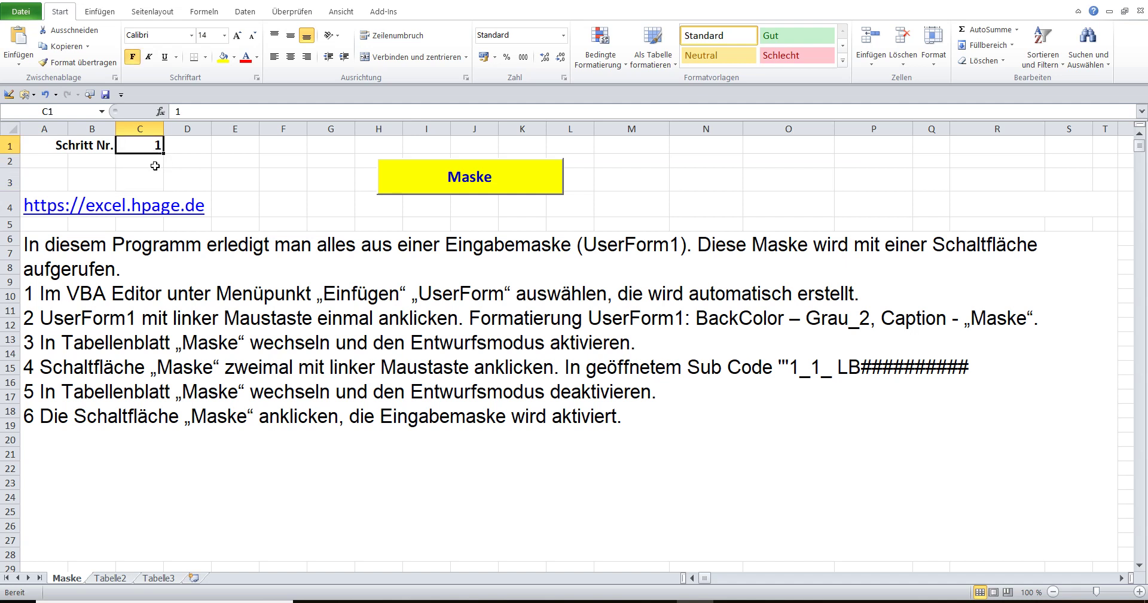
type("2")
key("Return")
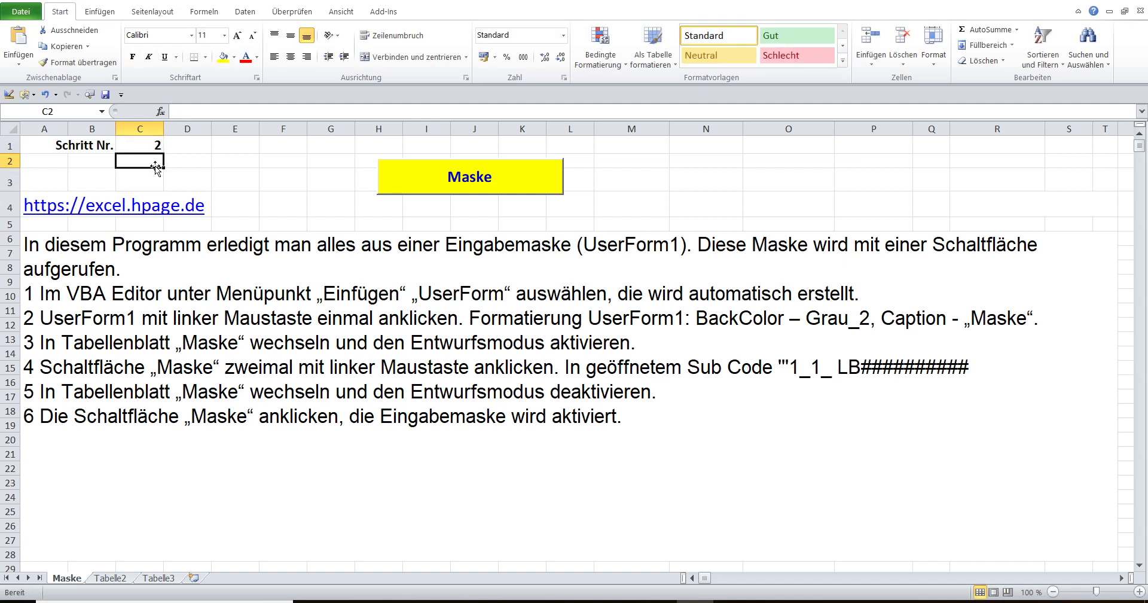
Highlight the introductory sentence and instruction lines 1 and 2 in cell A6
double_click(168, 245)
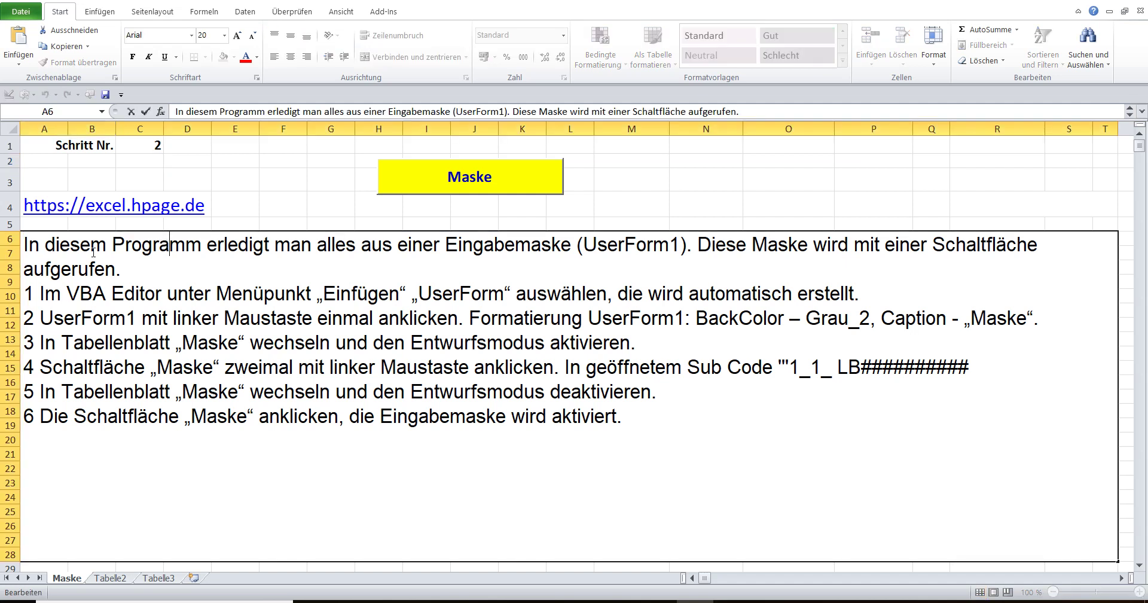
left_click_drag(25, 244, 122, 269)
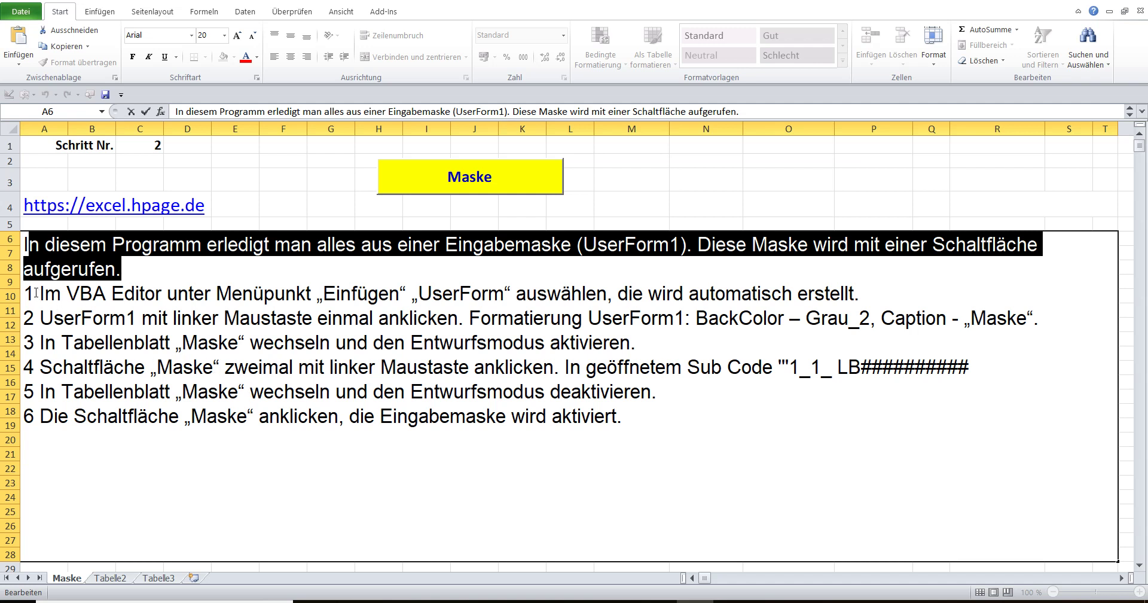
mouse_move(31, 292)
left_mouse_down()
mouse_move(857, 301)
mouse_move(1066, 319)
left_mouse_up()
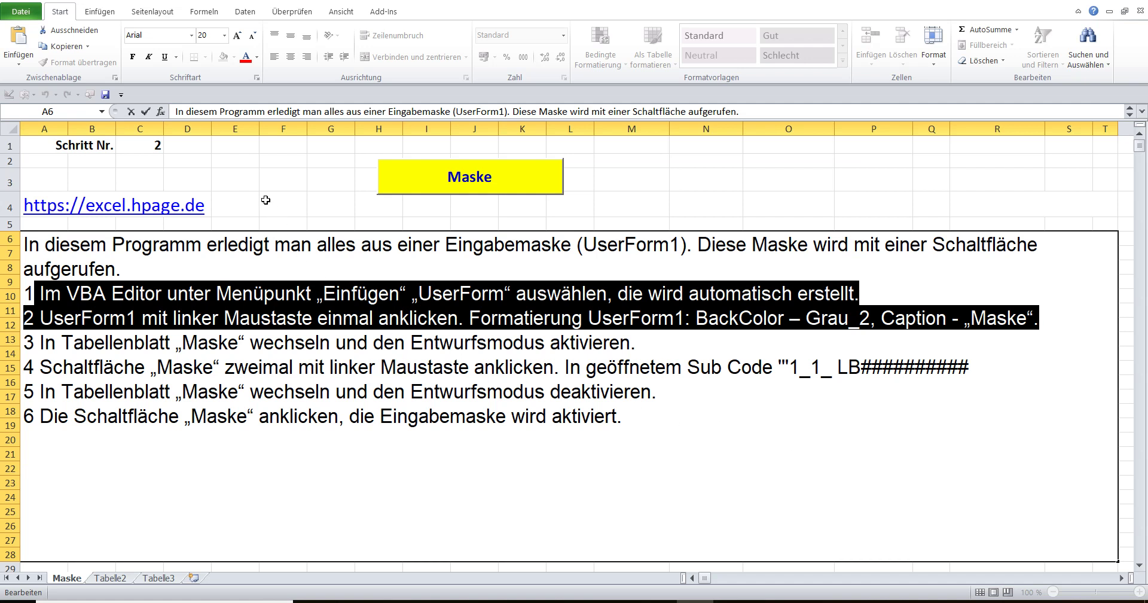
left_click(240, 178)
Open the Maske sheet's code in a maximized VBA editor and insert a new UserForm
right_click(68, 578)
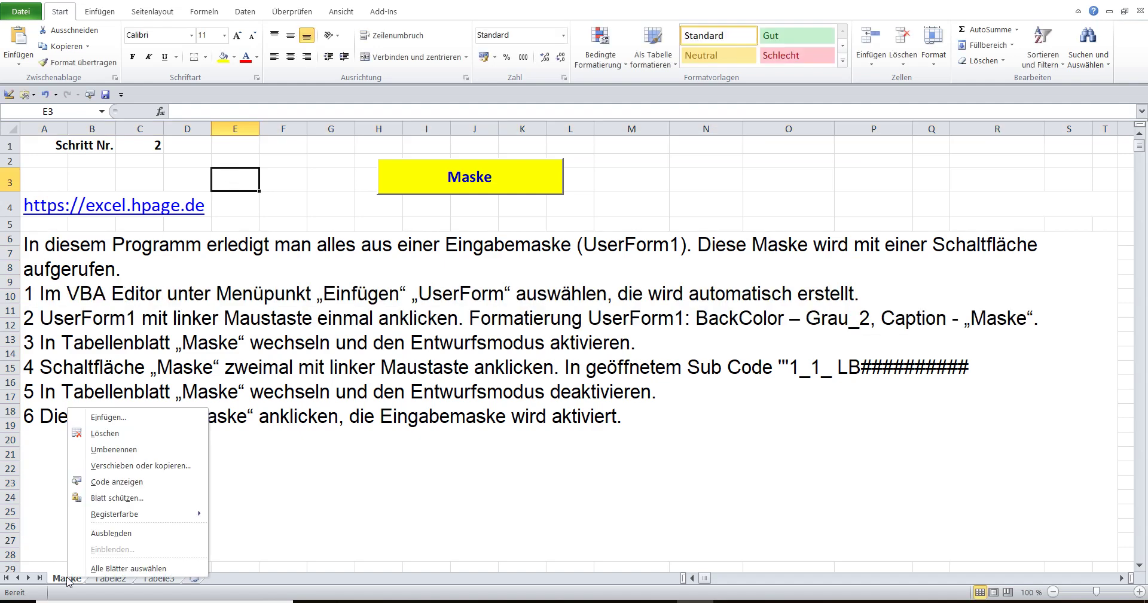
left_click(106, 484)
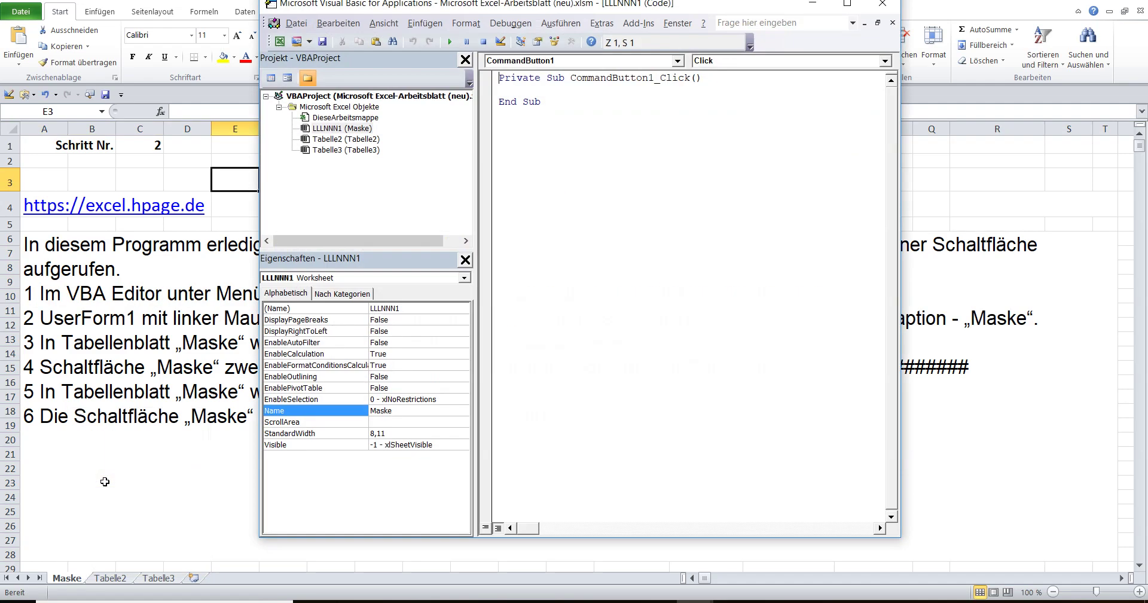
left_click(847, 4)
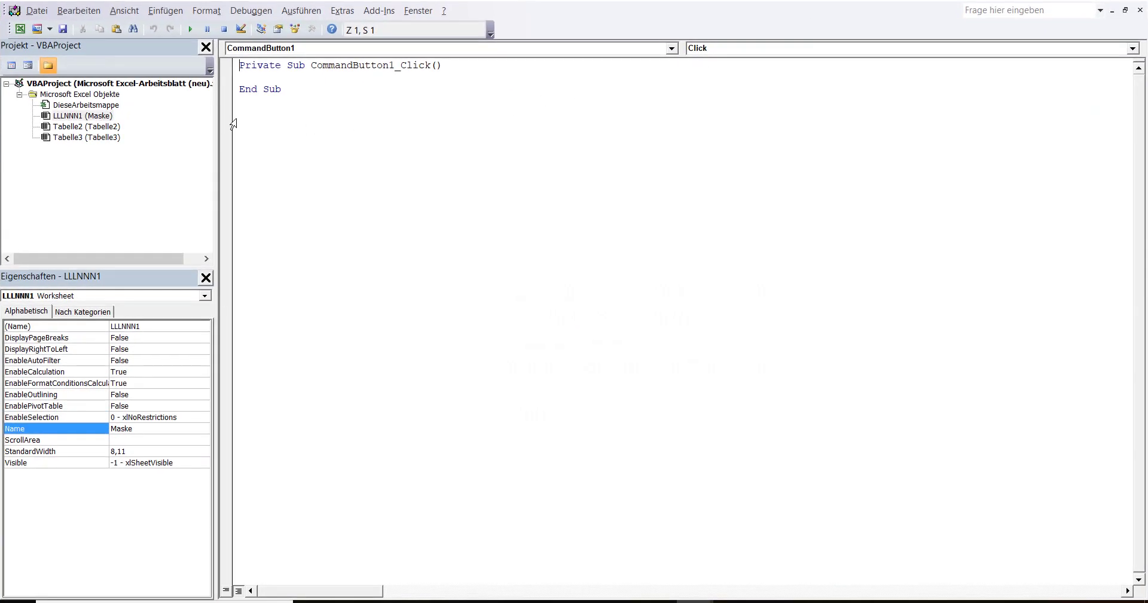
left_click(156, 12)
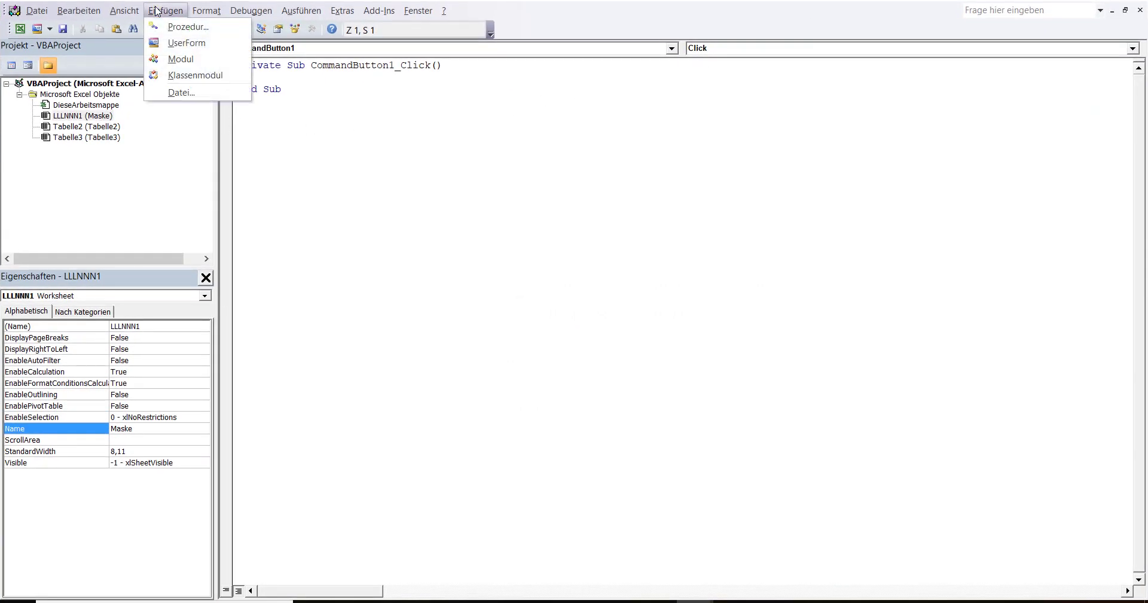
left_click(166, 43)
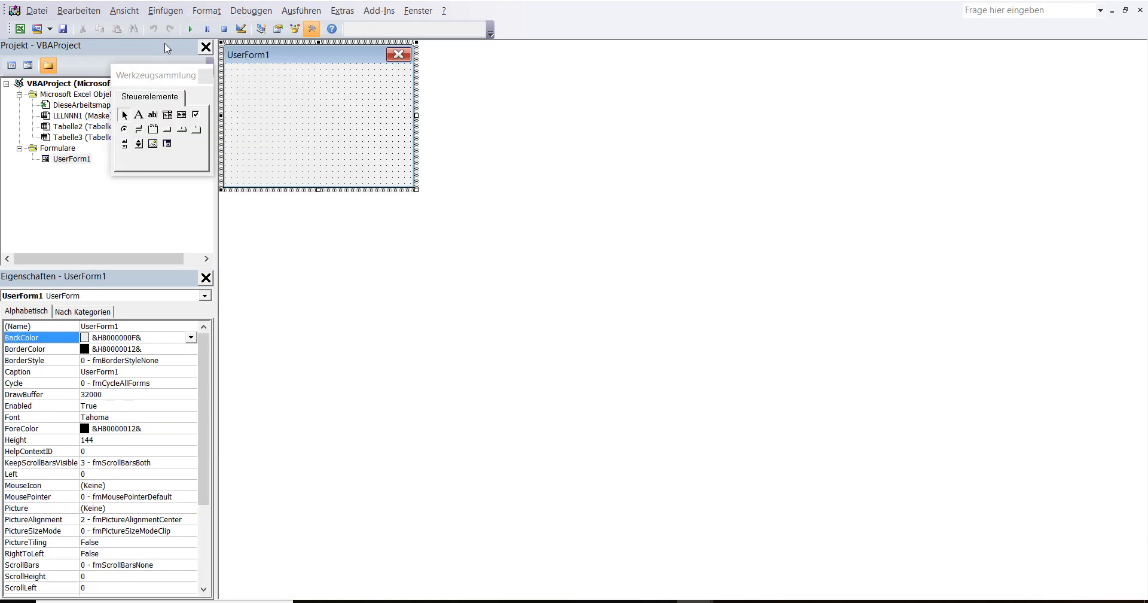
left_click(205, 77)
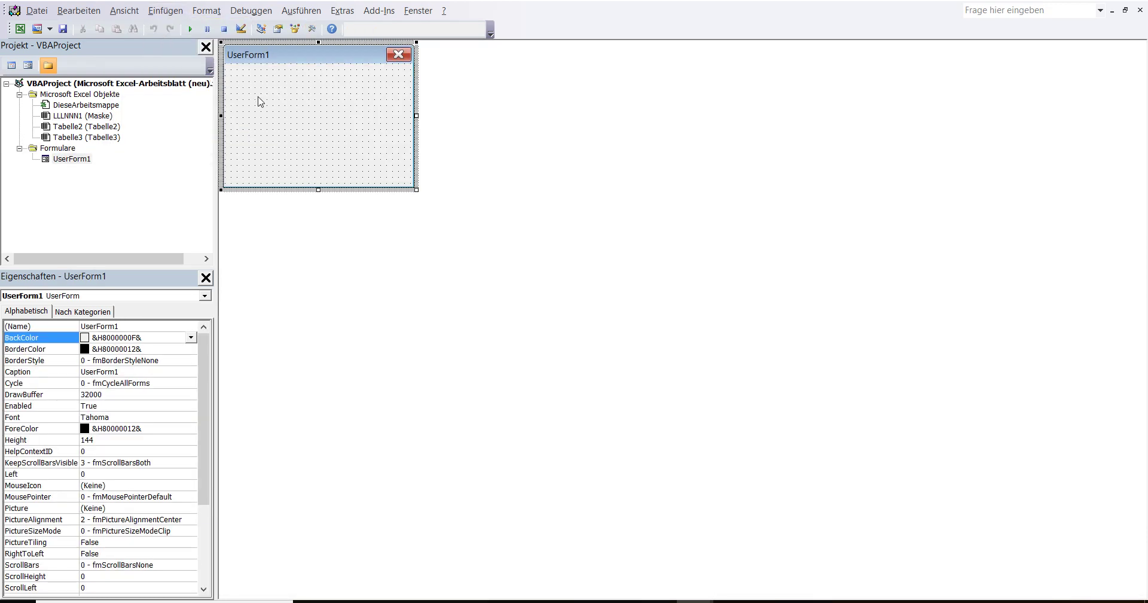
Select the form's (Name) value UserForm1, then its background colour property
left_click(136, 326)
double_click(135, 326)
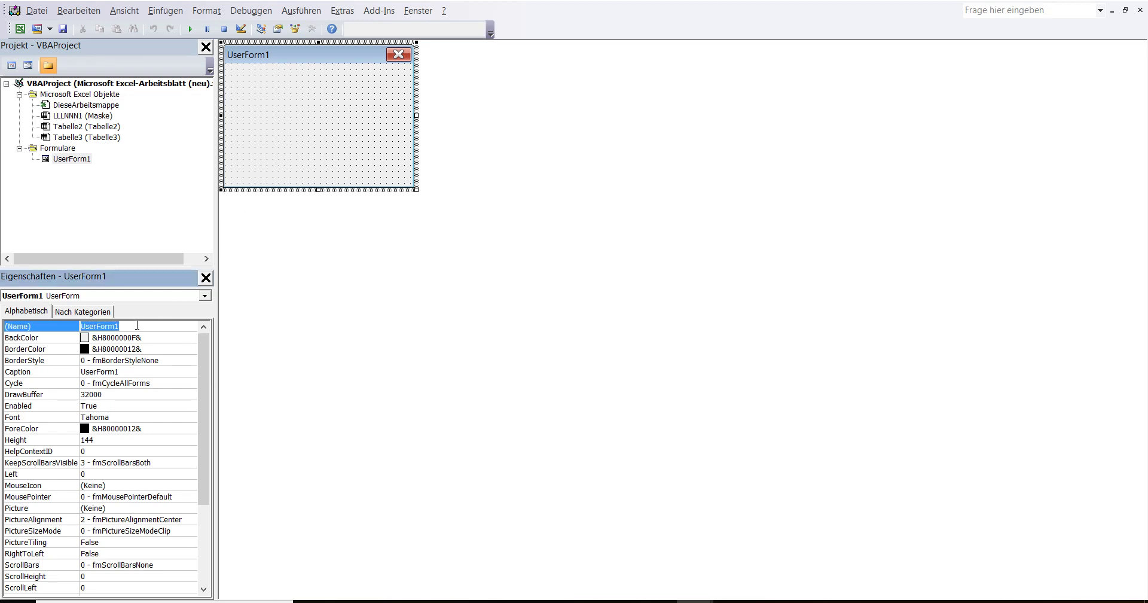
left_click(150, 339)
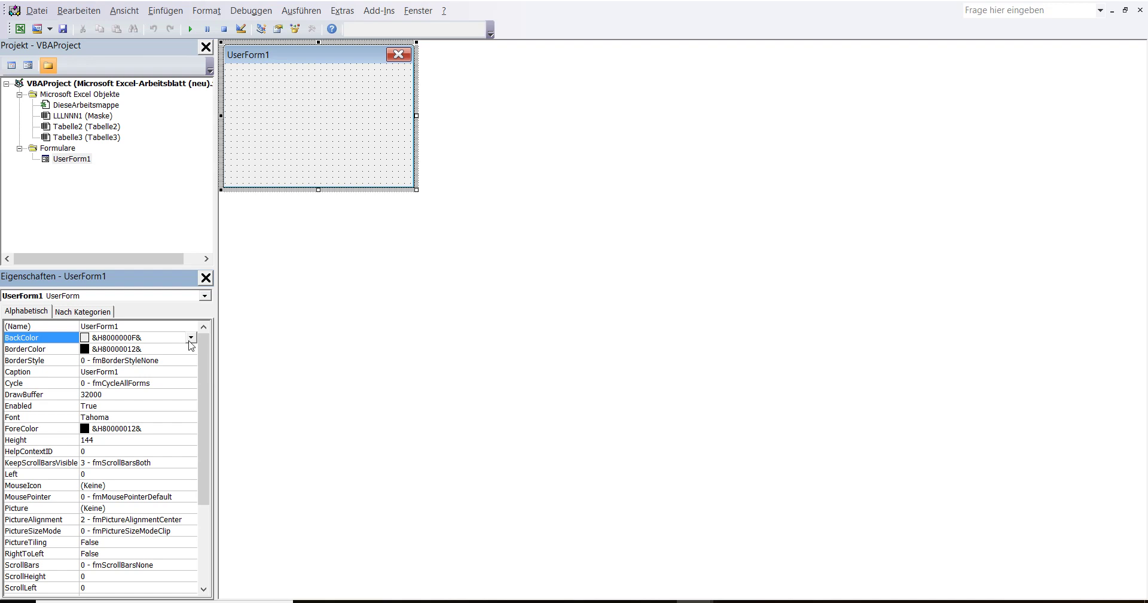
Set UserForm1's BackColor to grey from the Palette tab
left_click(190, 338)
left_click(70, 356)
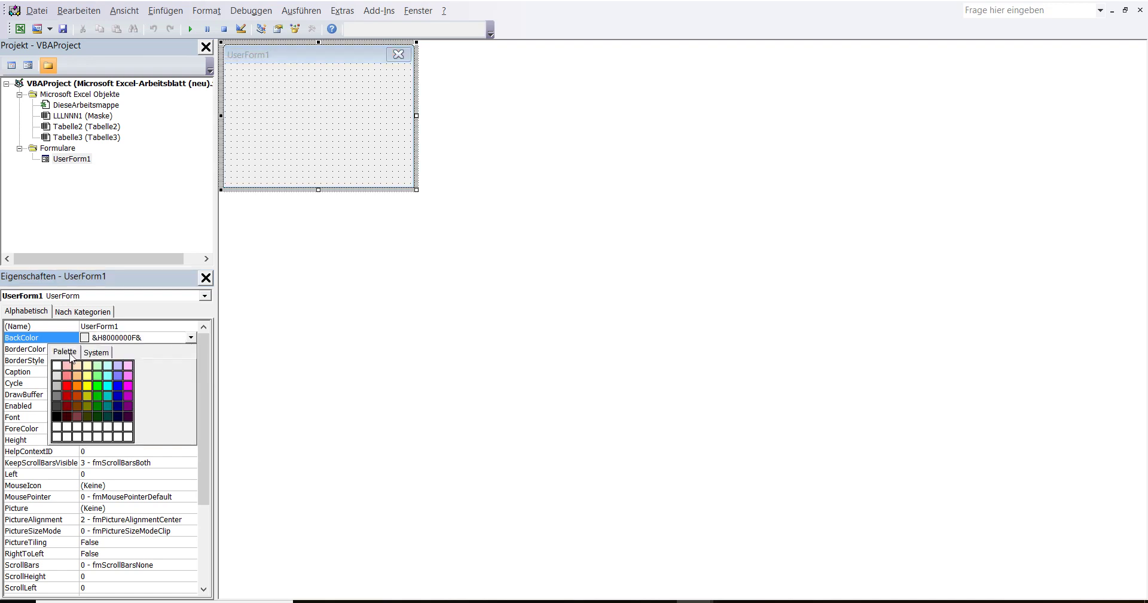
left_click(57, 388)
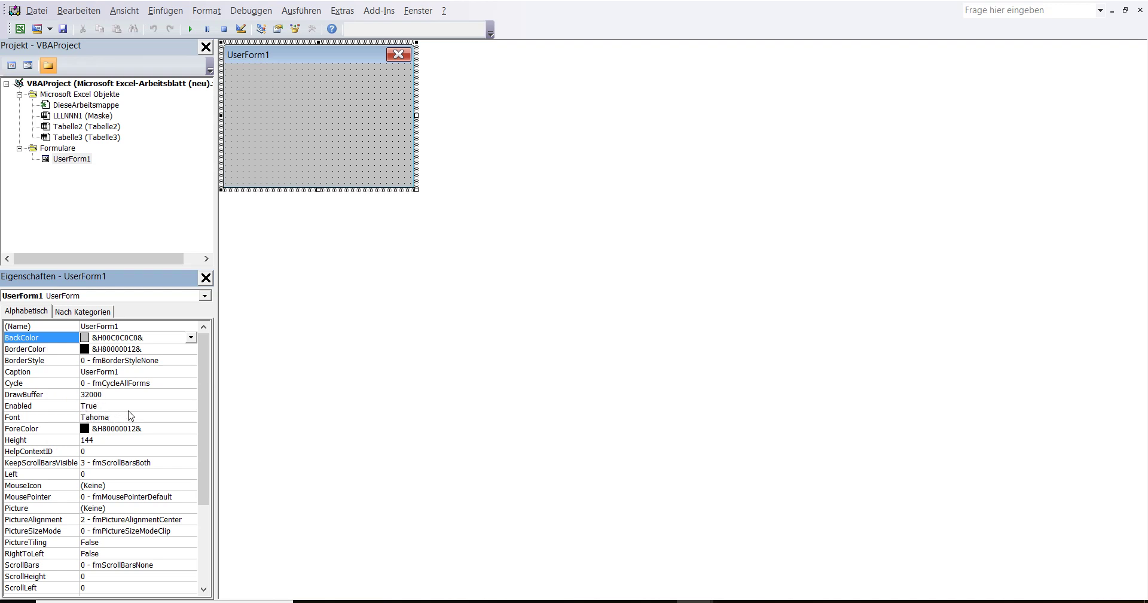
Replace the form's caption UserForm1 with 'Maske', then return to Excel
left_click(131, 373)
double_click(124, 370)
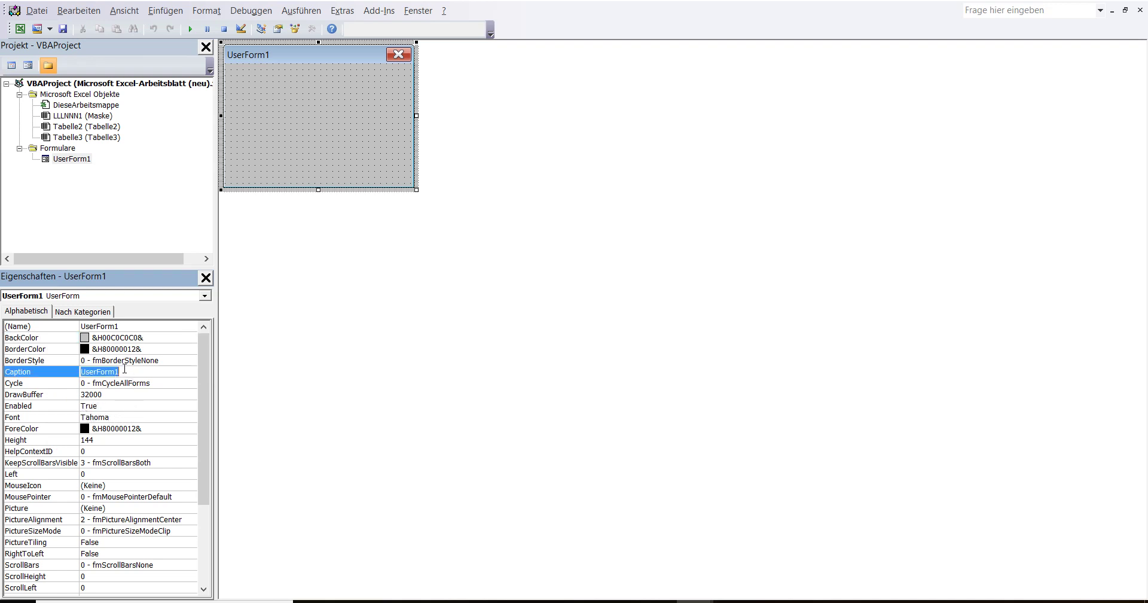
left_click(124, 369)
double_click(122, 369)
type("Maske")
mouse_move(680, 597)
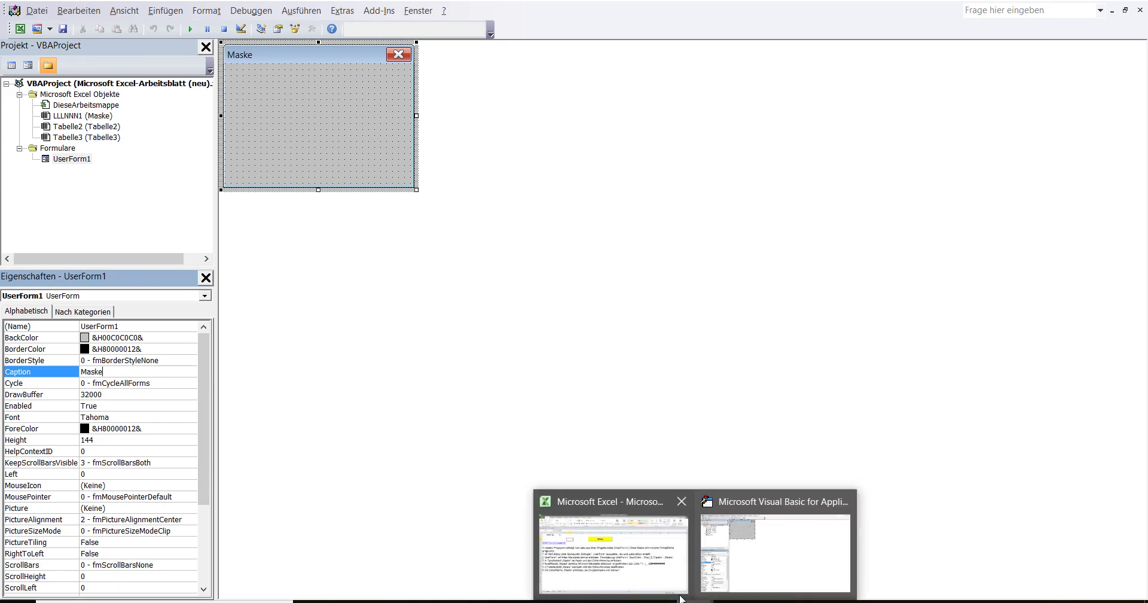
left_click(634, 556)
Highlight instruction lines 3 and 4 in cell A6, then leave the cell
left_click(320, 352)
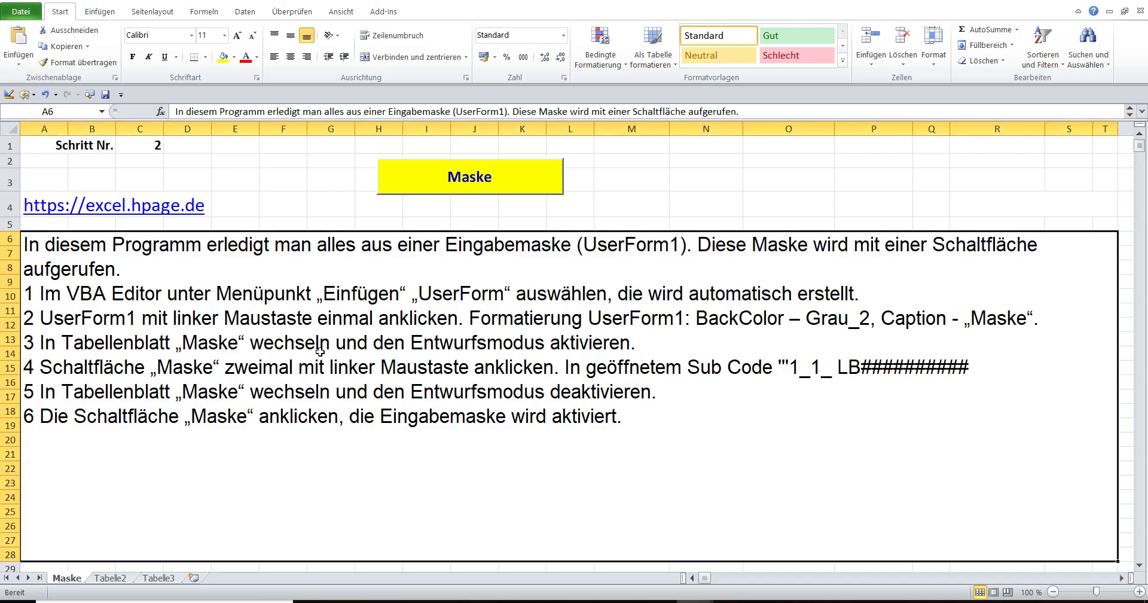
double_click(142, 328)
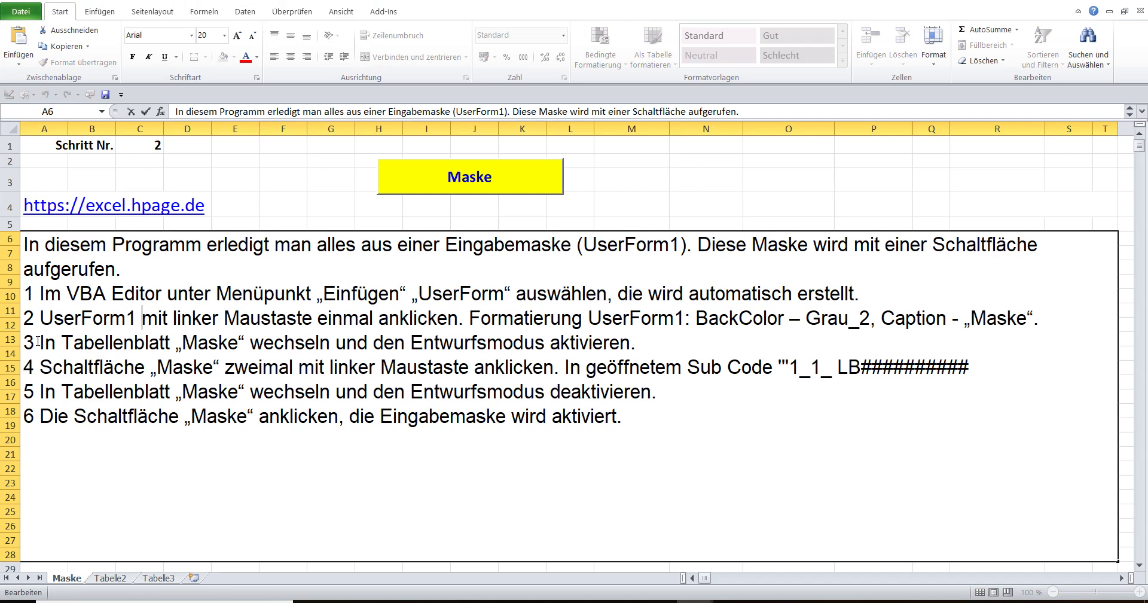
left_click_drag(38, 342, 614, 346)
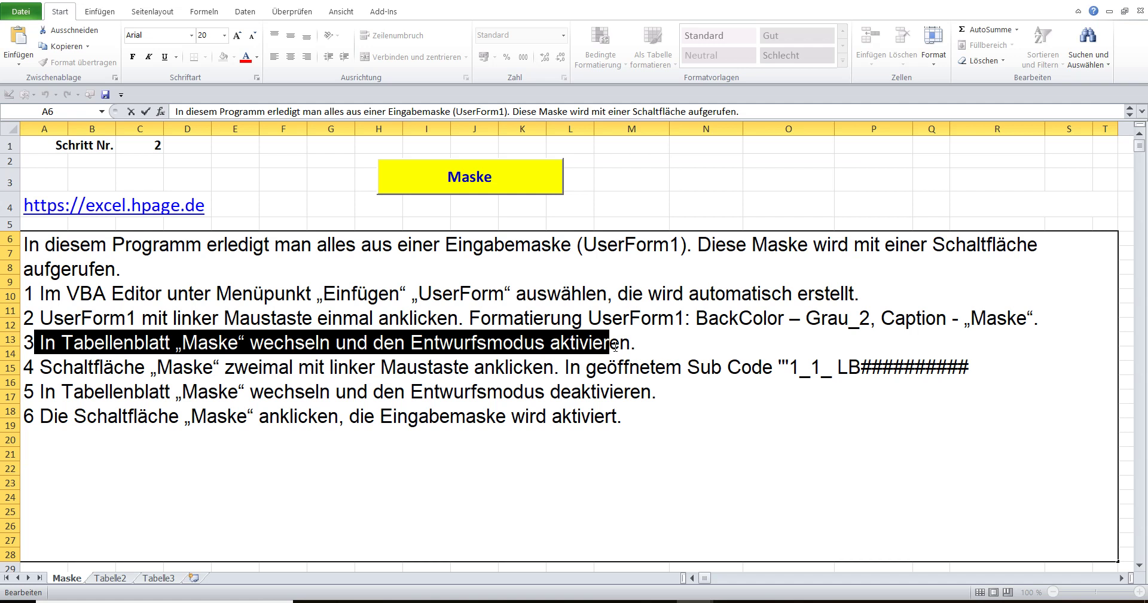
mouse_move(615, 347)
left_mouse_down()
mouse_move(700, 349)
mouse_move(744, 368)
mouse_move(1008, 372)
left_mouse_up()
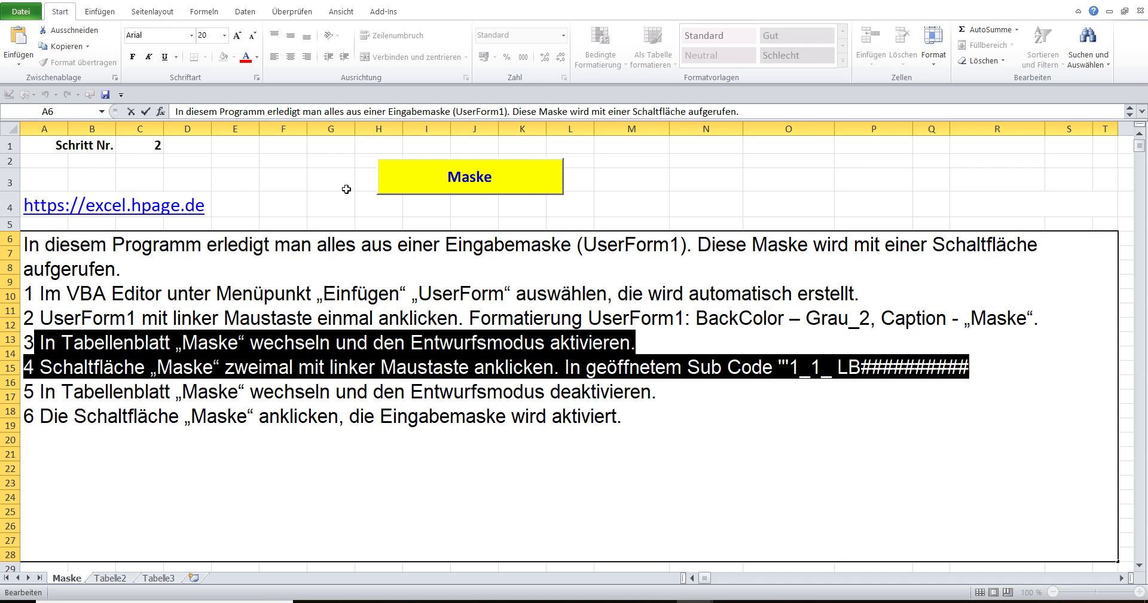
left_click(261, 175)
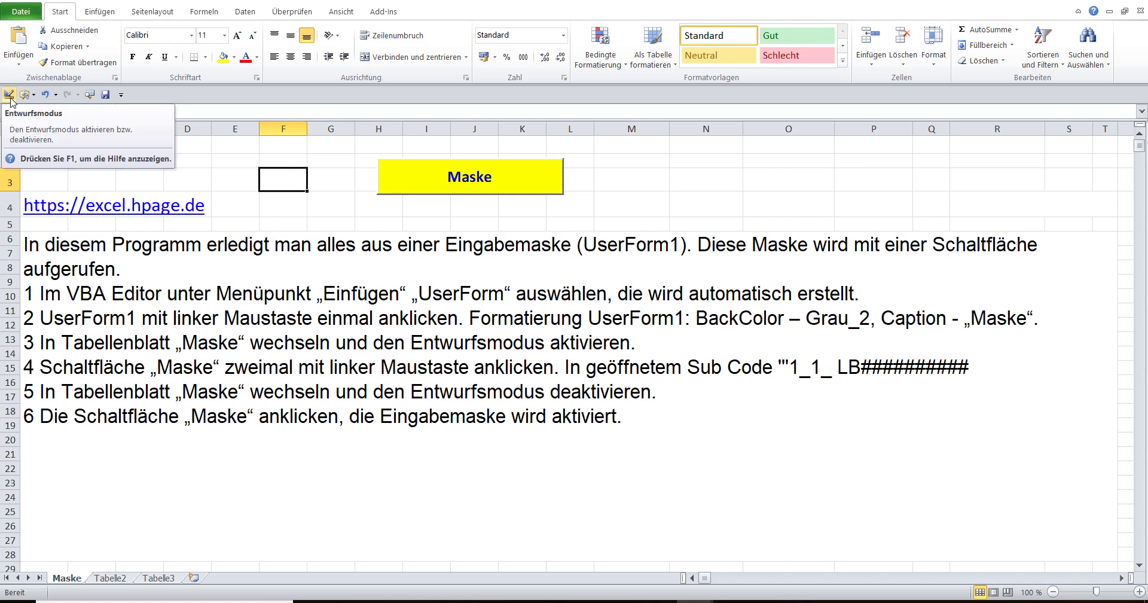
Turn on design mode and open the Maske button's empty Click procedure
left_click(9, 95)
left_click(411, 184)
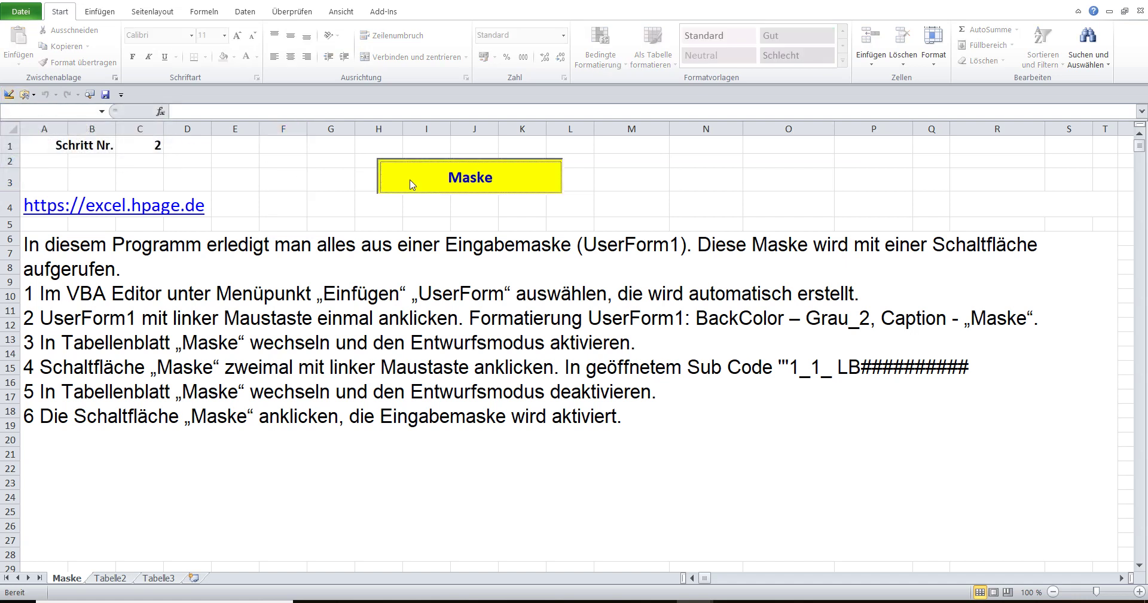
left_click(9, 95)
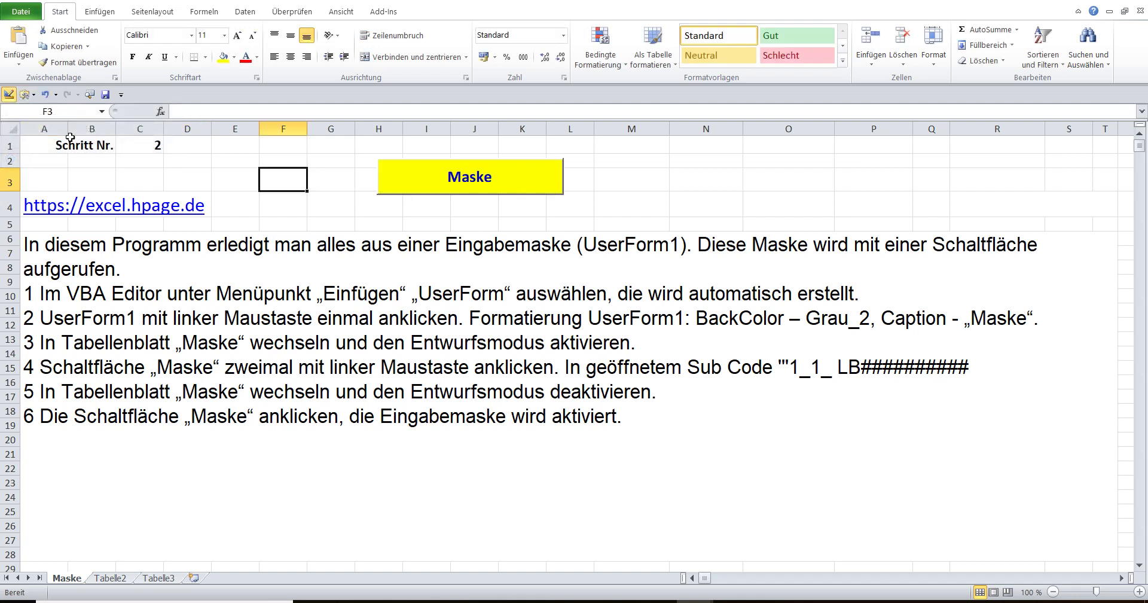
double_click(410, 183)
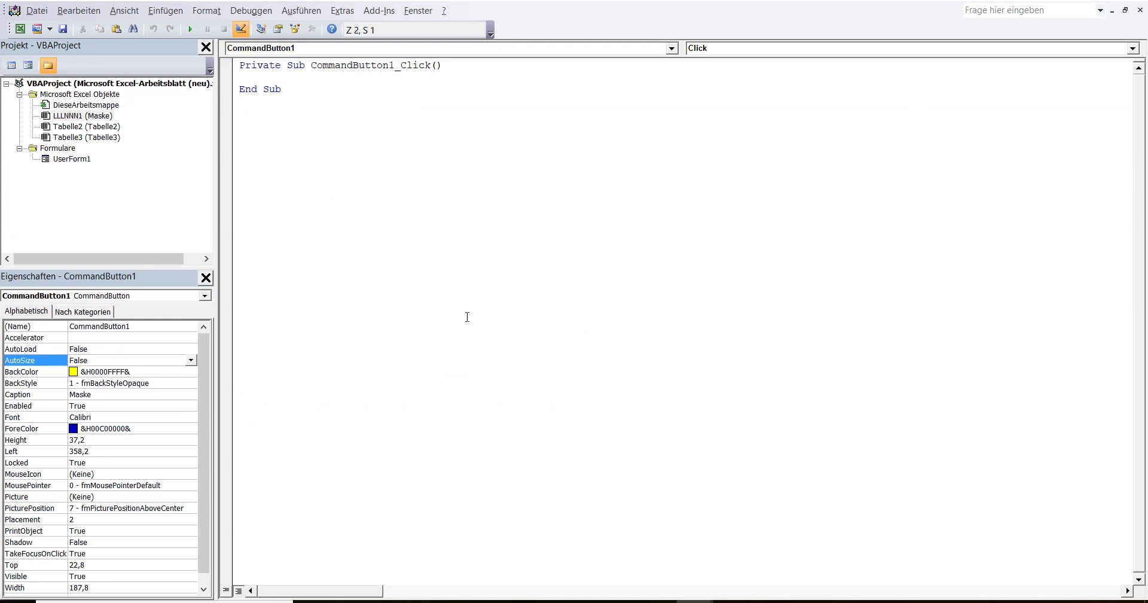
On the tutorial's YouTube page, follow the excel.hpage.de link in the description
mouse_move(473, 601)
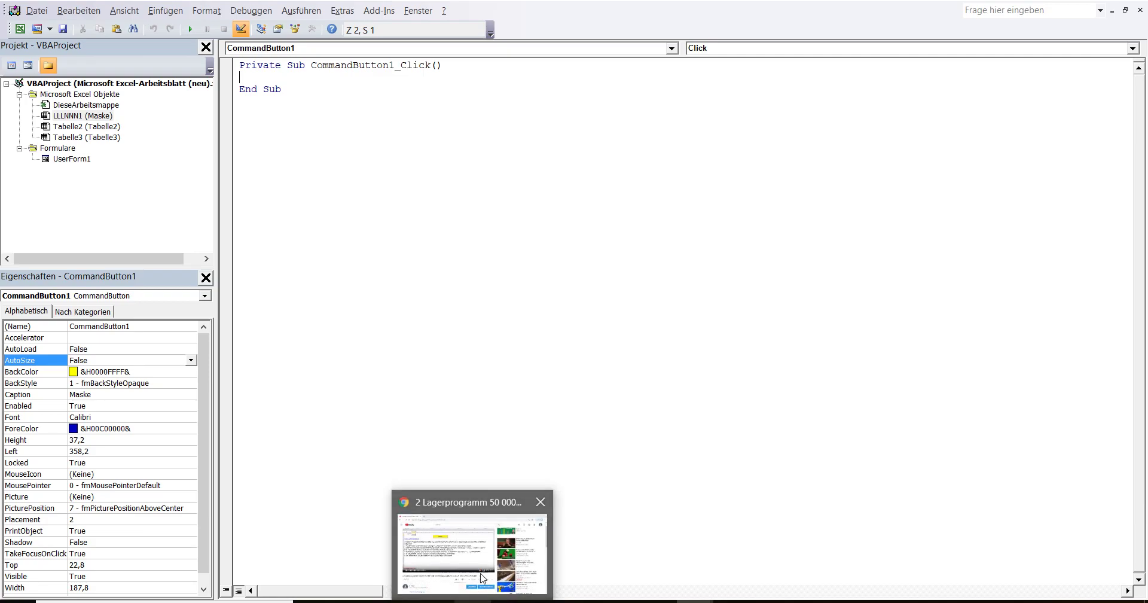
left_click(485, 556)
scroll(190, 284, "up", 2)
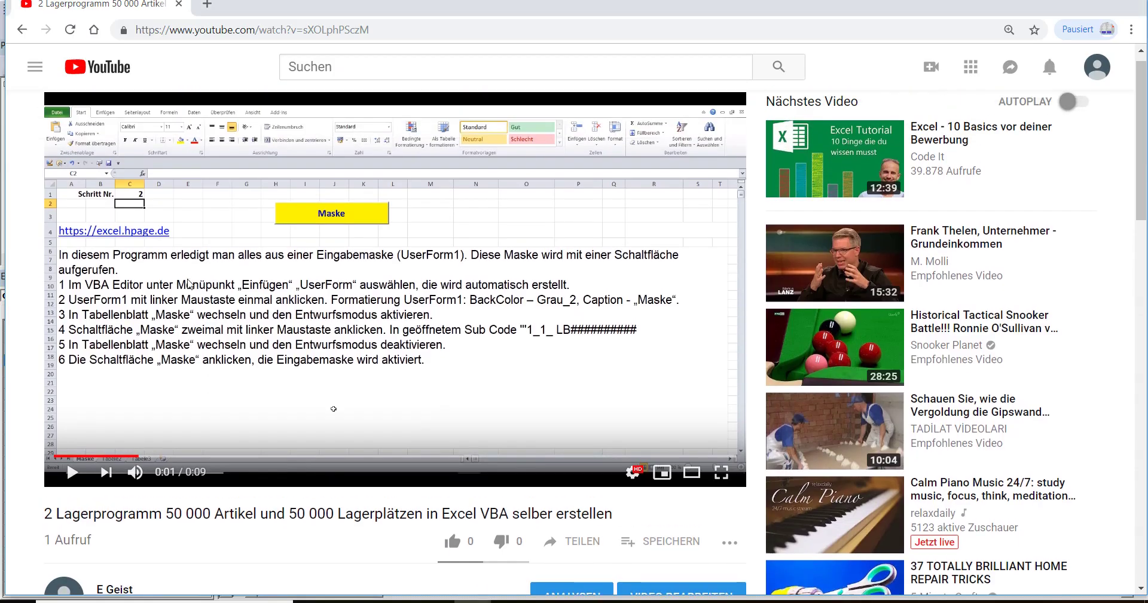
scroll(190, 284, "down", 3)
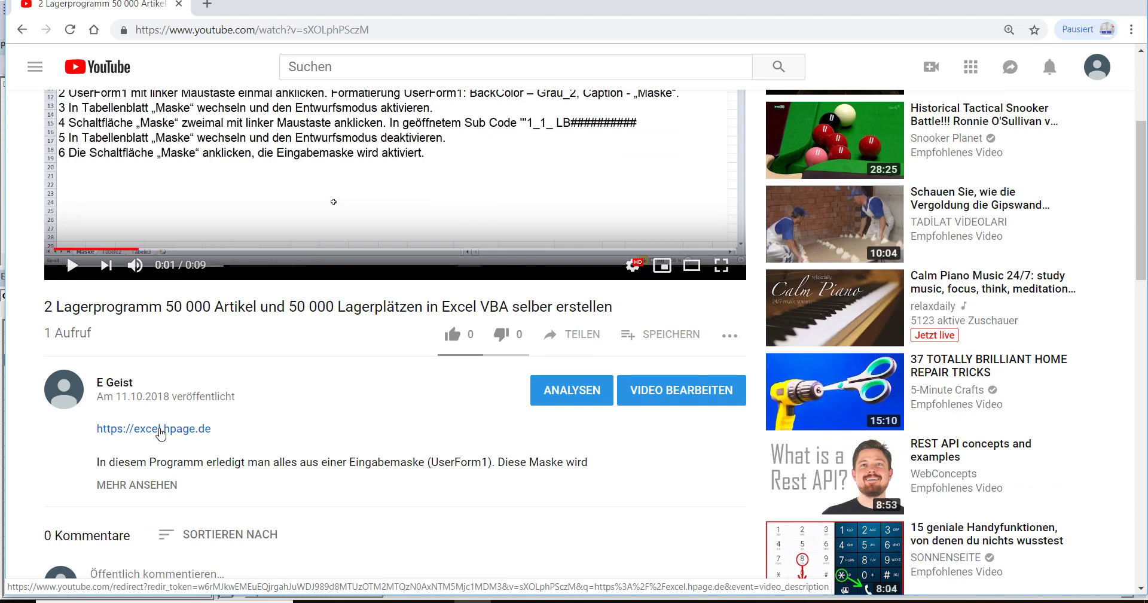
left_click(160, 428)
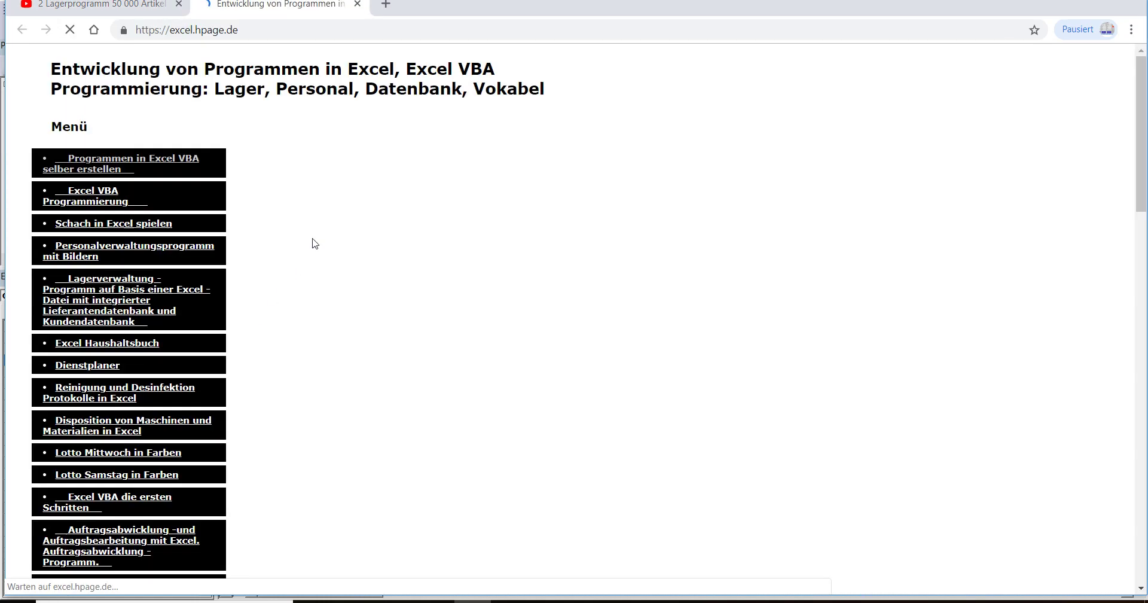
Scroll down the excel.hpage.de homepage and open the Lagerprogramm 50.000 Artikel page
scroll(317, 247, "down", 4)
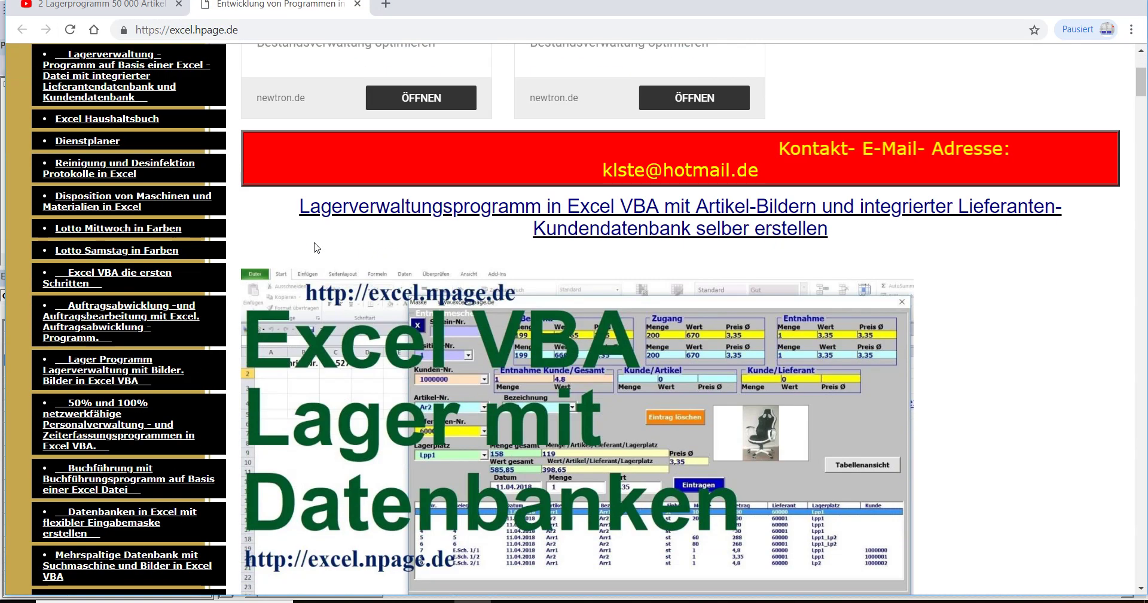
scroll(317, 248, "down", 3)
scroll(317, 249, "down", 3)
scroll(317, 249, "down", 3)
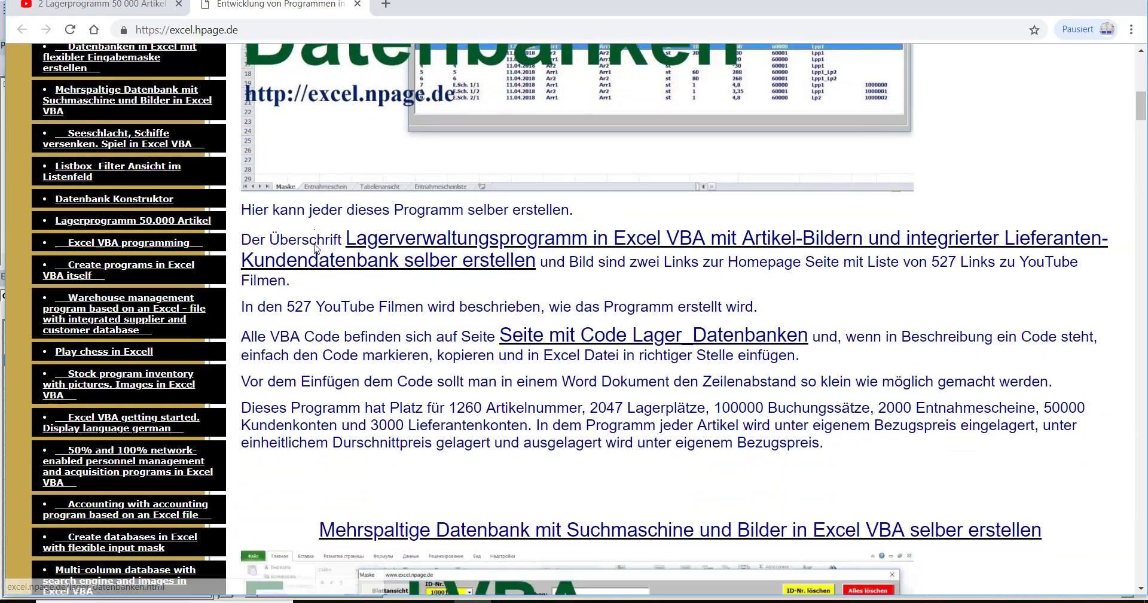
scroll(316, 249, "down", 5)
scroll(316, 250, "down", 4)
scroll(317, 250, "down", 3)
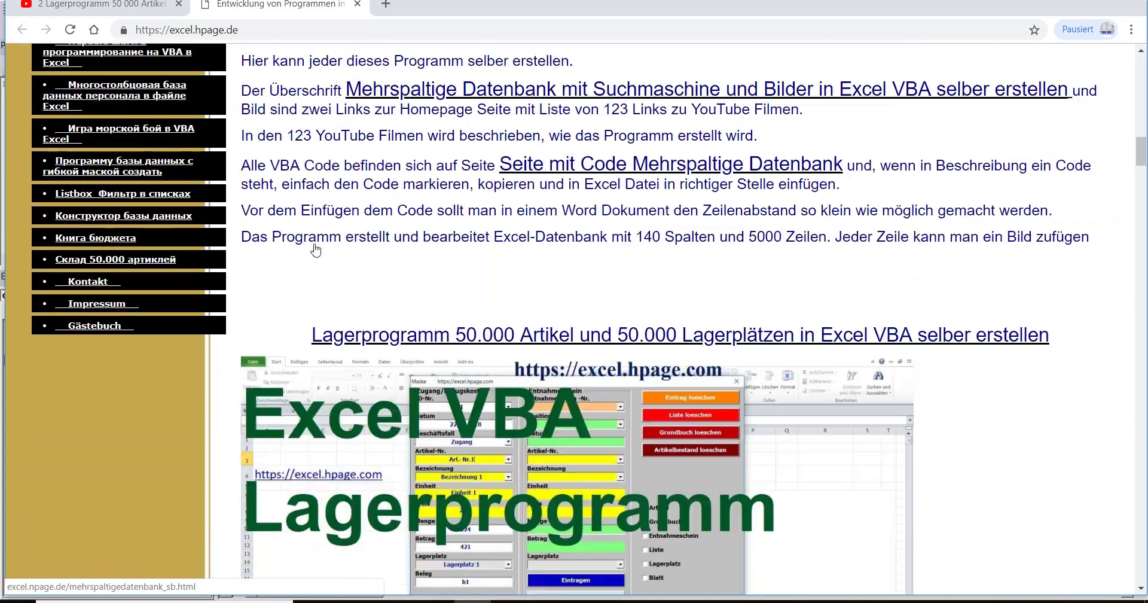
scroll(317, 250, "down", 4)
scroll(325, 252, "down", 3)
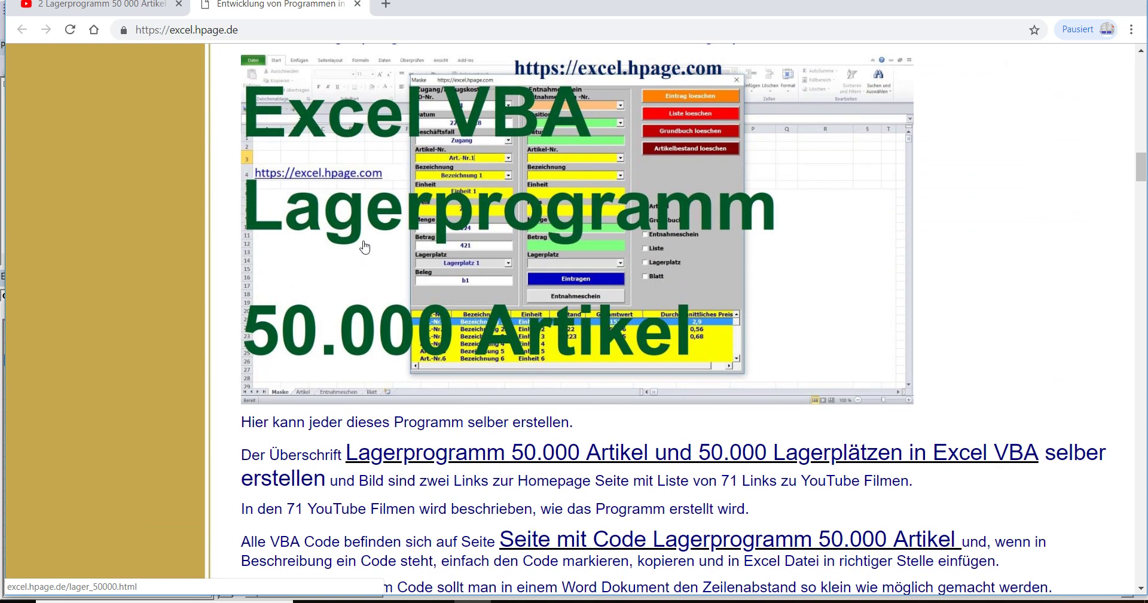
left_click(378, 216)
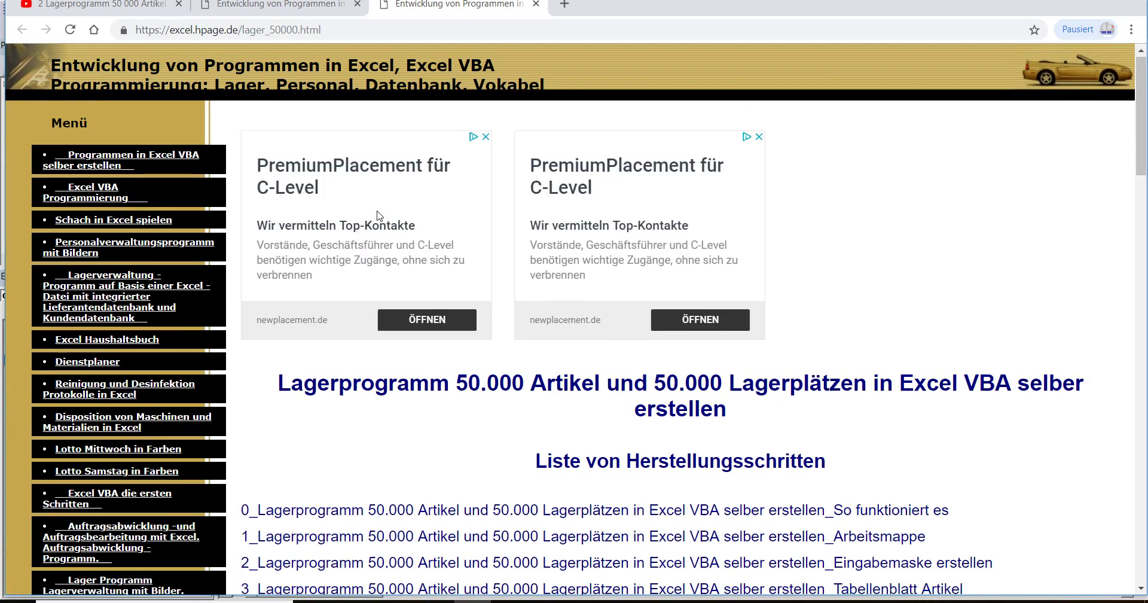
Scroll to the bottom of the 71-step tutorial list on lager_50000.html
scroll(378, 215, "down", 3)
scroll(378, 216, "down", 4)
scroll(378, 215, "down", 4)
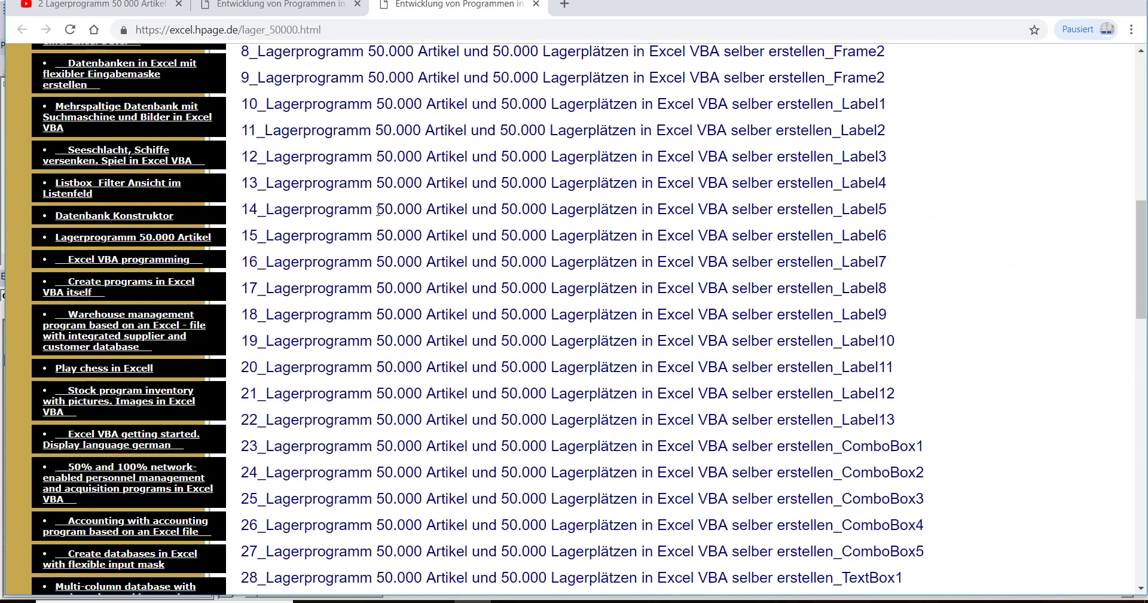
scroll(377, 215, "down", 5)
scroll(378, 216, "down", 3)
scroll(380, 227, "down", 6)
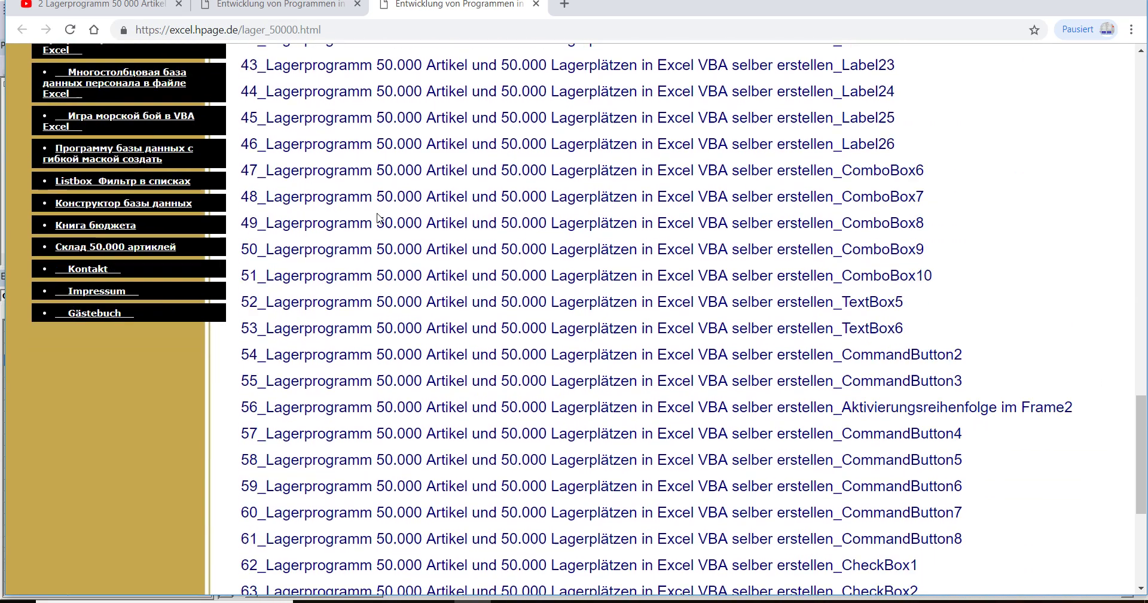
scroll(382, 239, "down", 5)
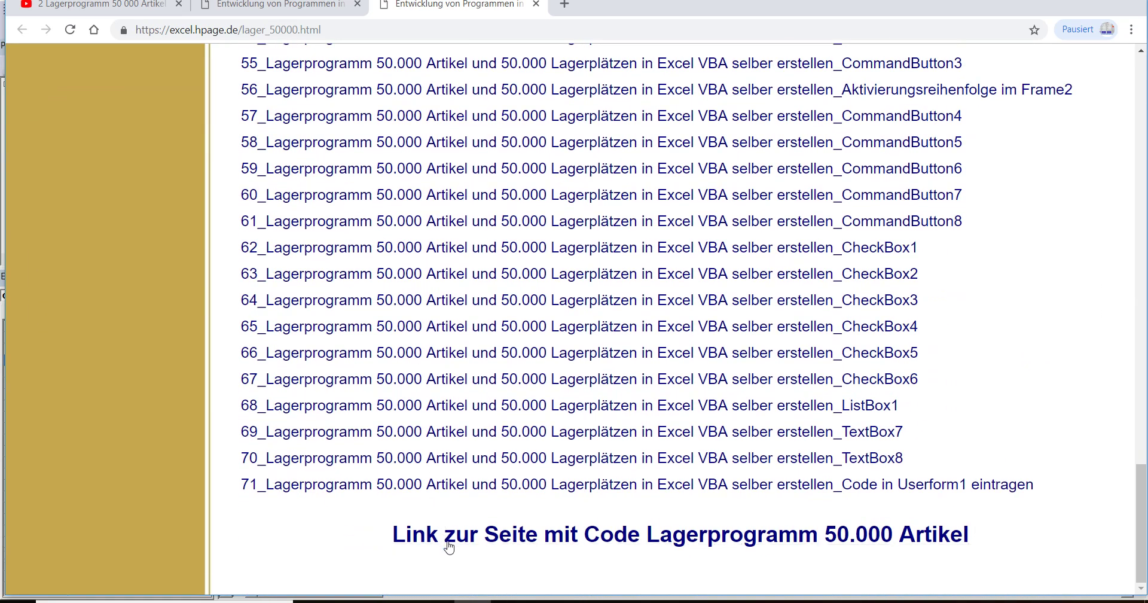
Open code_lager_50000.html and copy the On Error GoTo EERR / UserForm1.Show code block
left_click(450, 542)
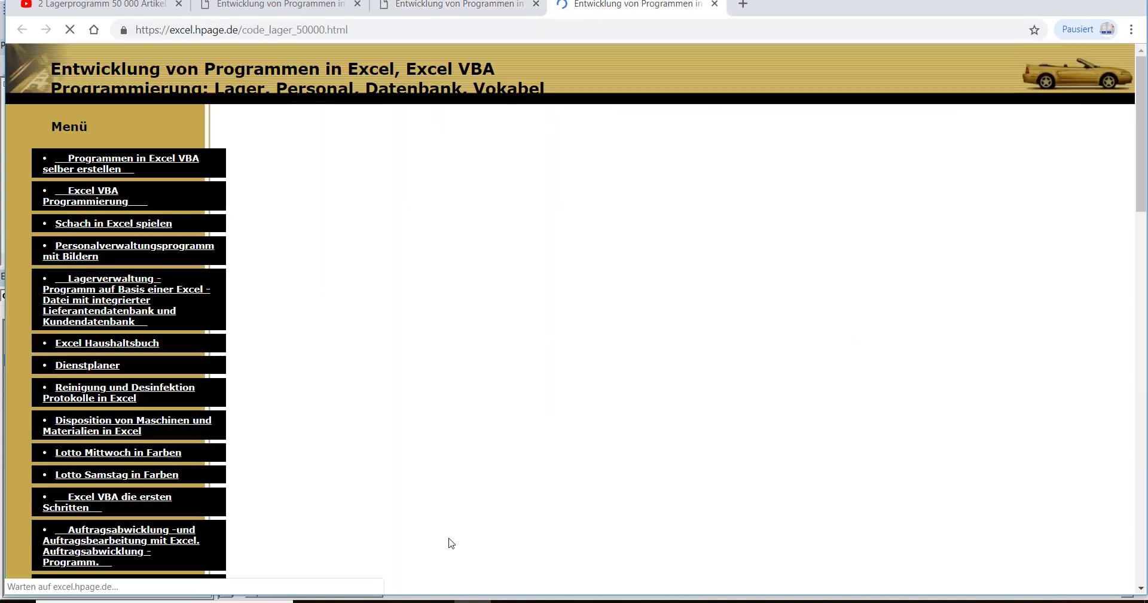
scroll(406, 321, "down", 3)
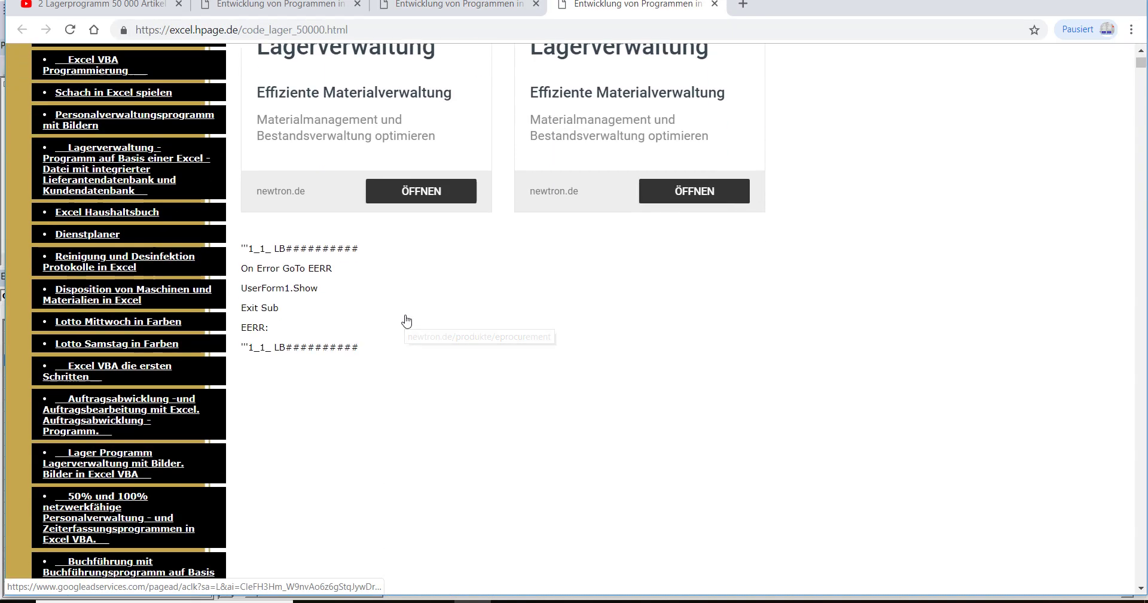
mouse_move(363, 335)
left_mouse_down()
mouse_move(240, 248)
mouse_move(246, 232)
left_mouse_up()
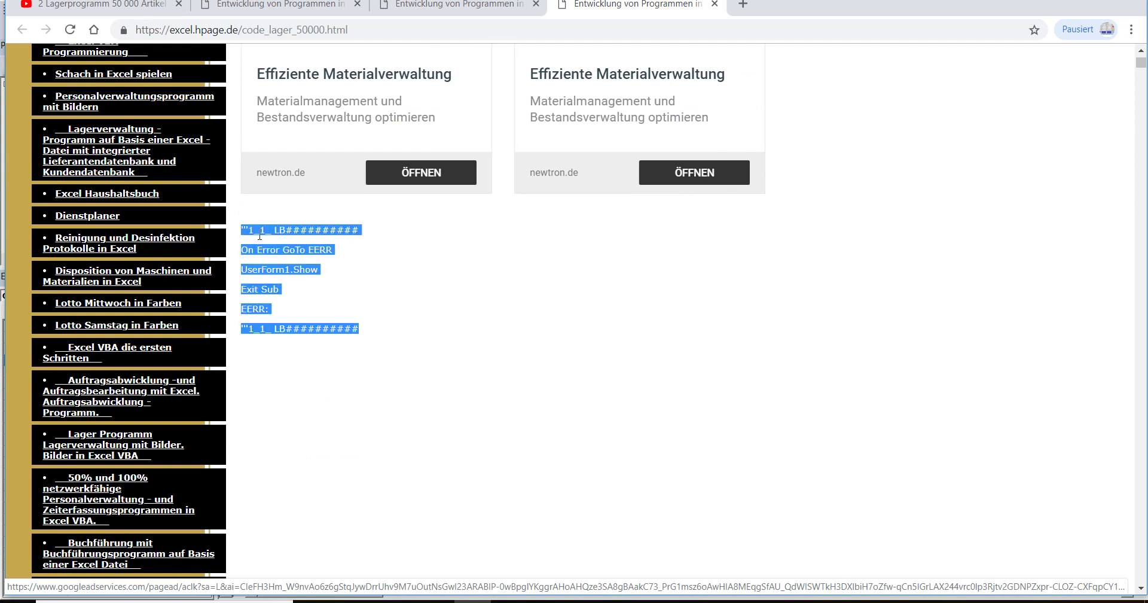
right_click(260, 234)
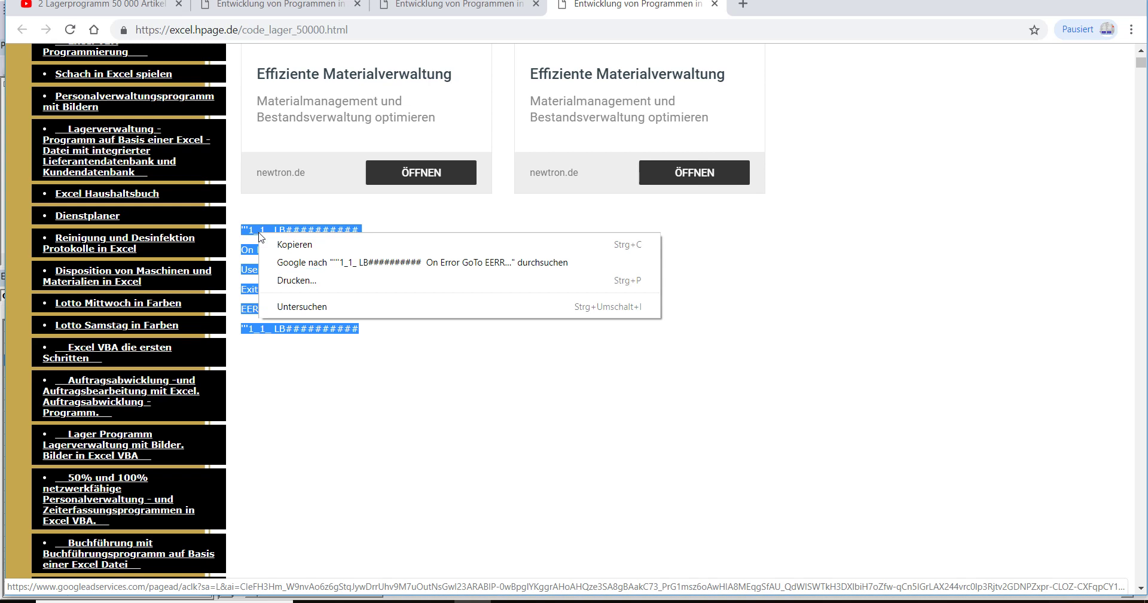
left_click(293, 245)
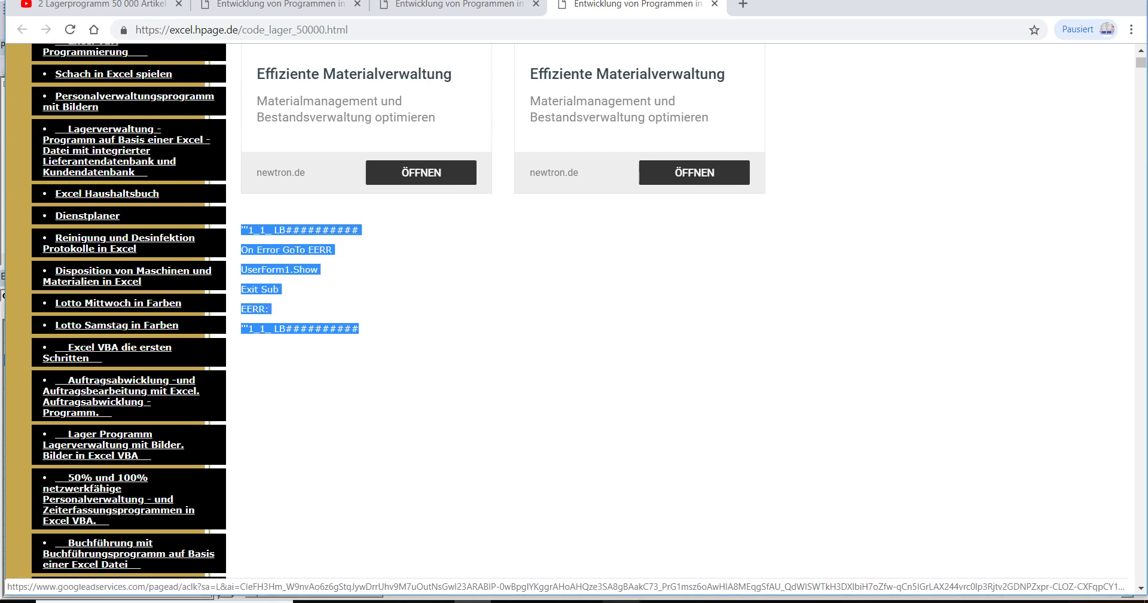
Paste the six code lines into Word, apply the Kein Leerraum style, and recopy them
mouse_move(619, 598)
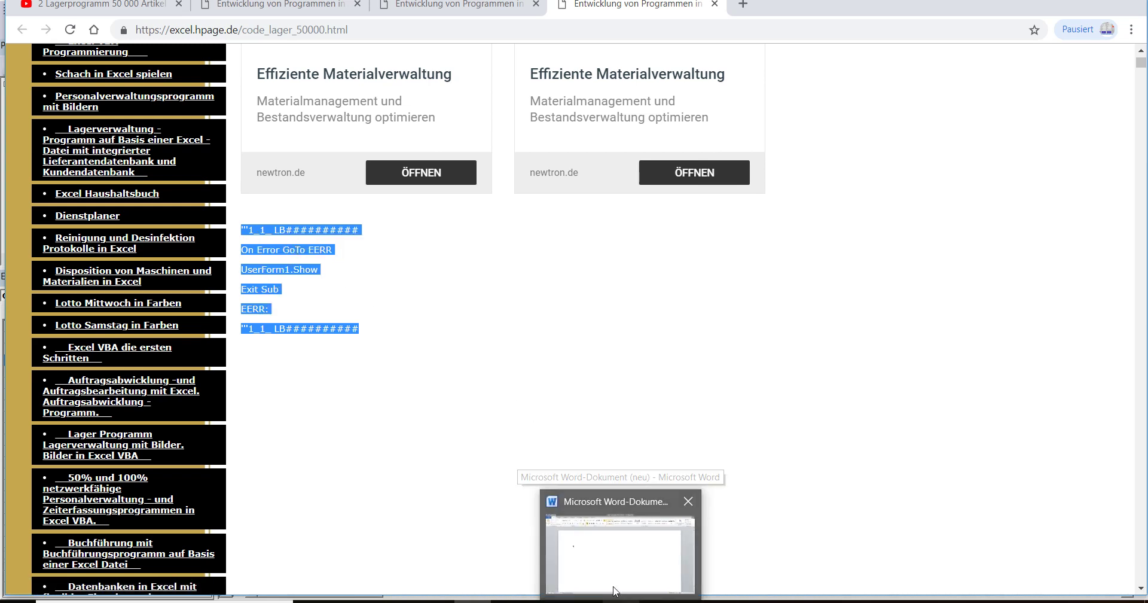
left_click(612, 566)
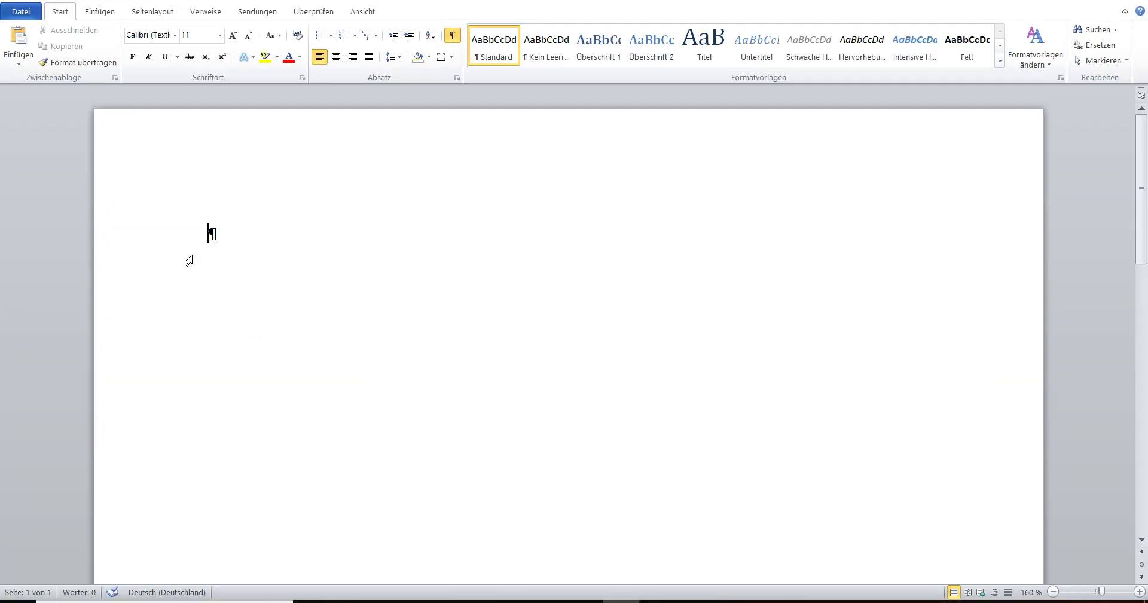
left_click(19, 37)
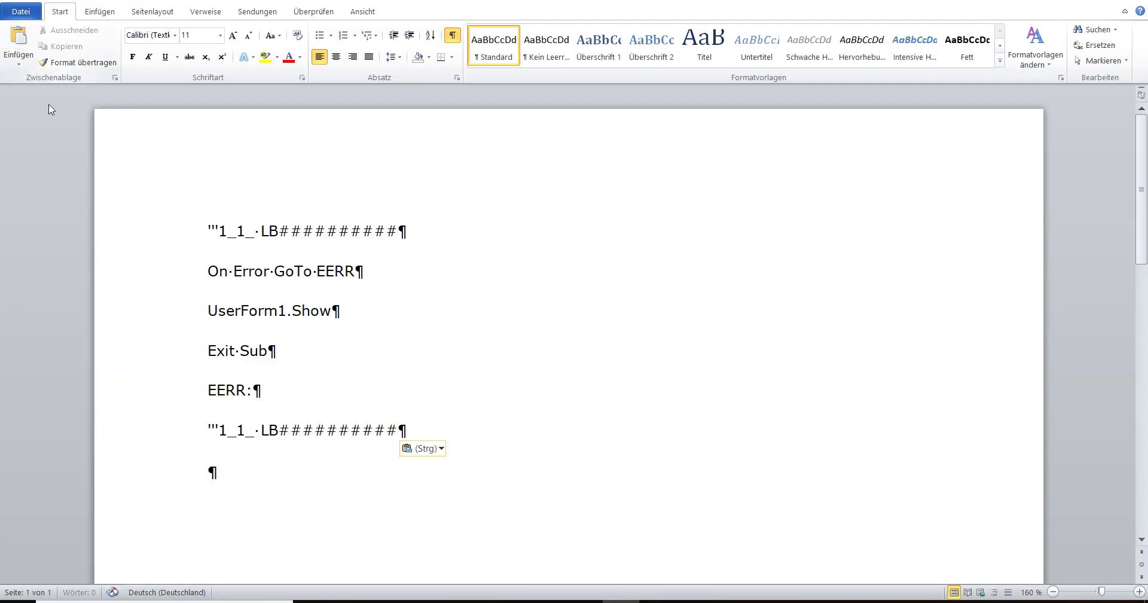
left_click_drag(140, 221, 177, 438)
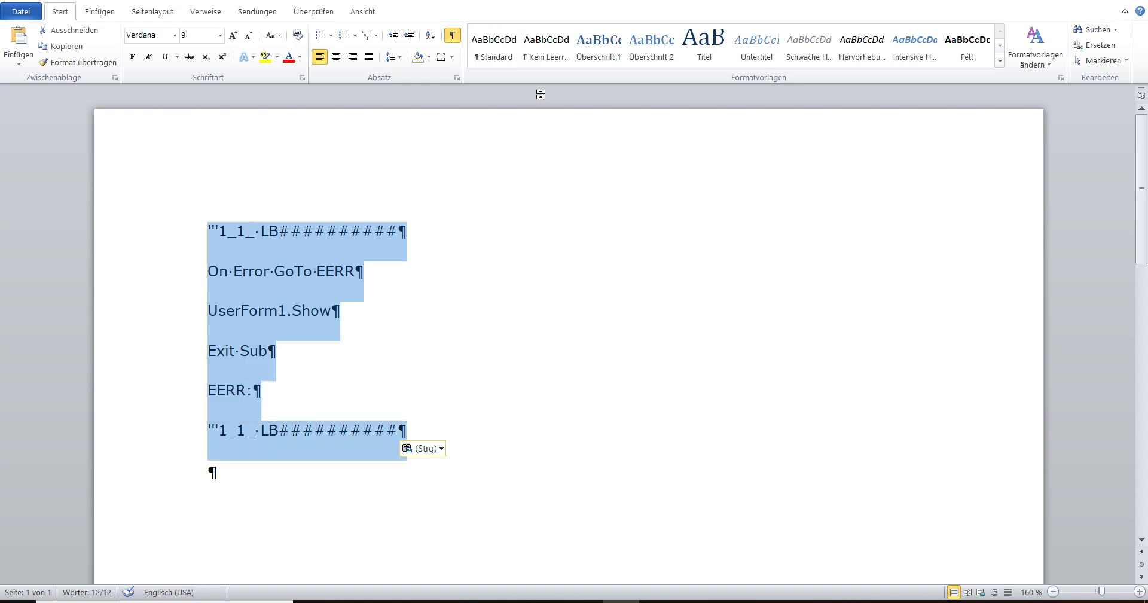
left_click(527, 51)
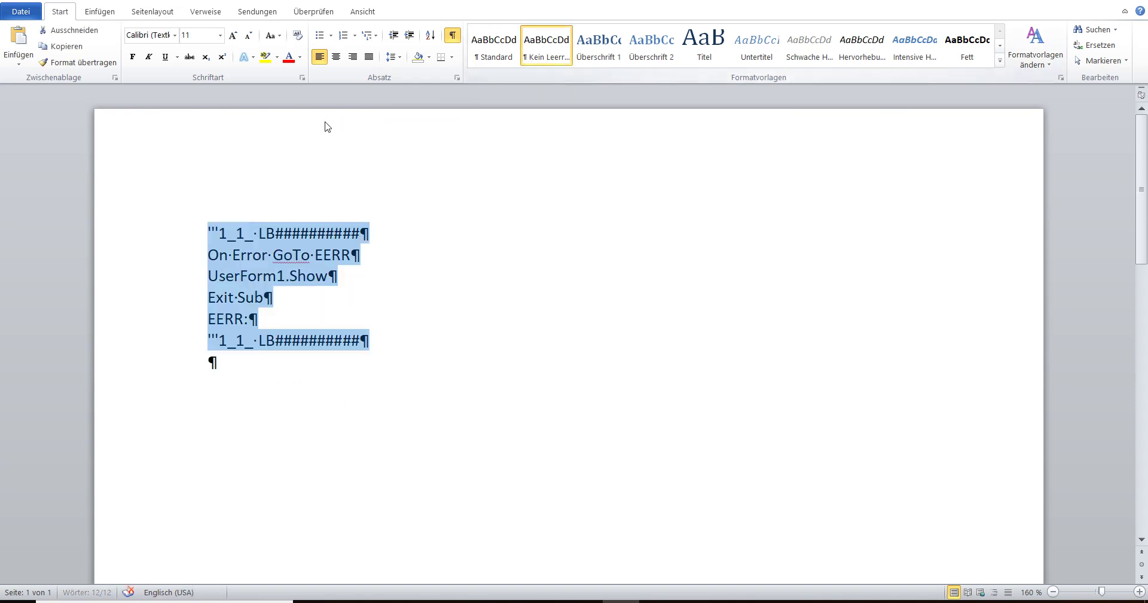
left_click(60, 46)
Paste the UserForm1.Show error-handling code into the CommandButton1_Click procedure
mouse_move(689, 599)
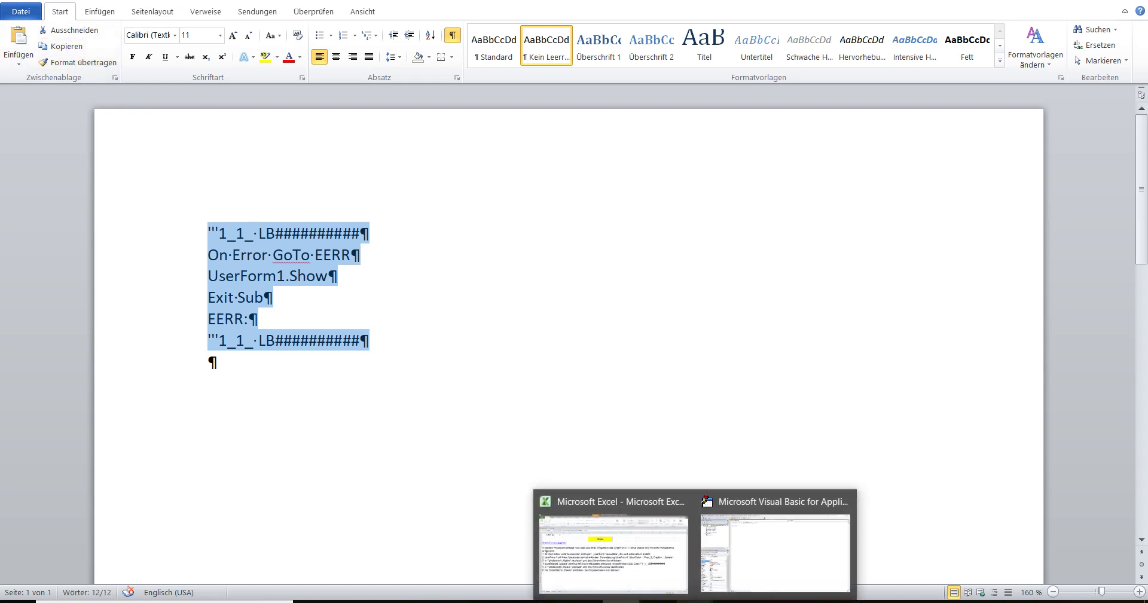
left_click(748, 556)
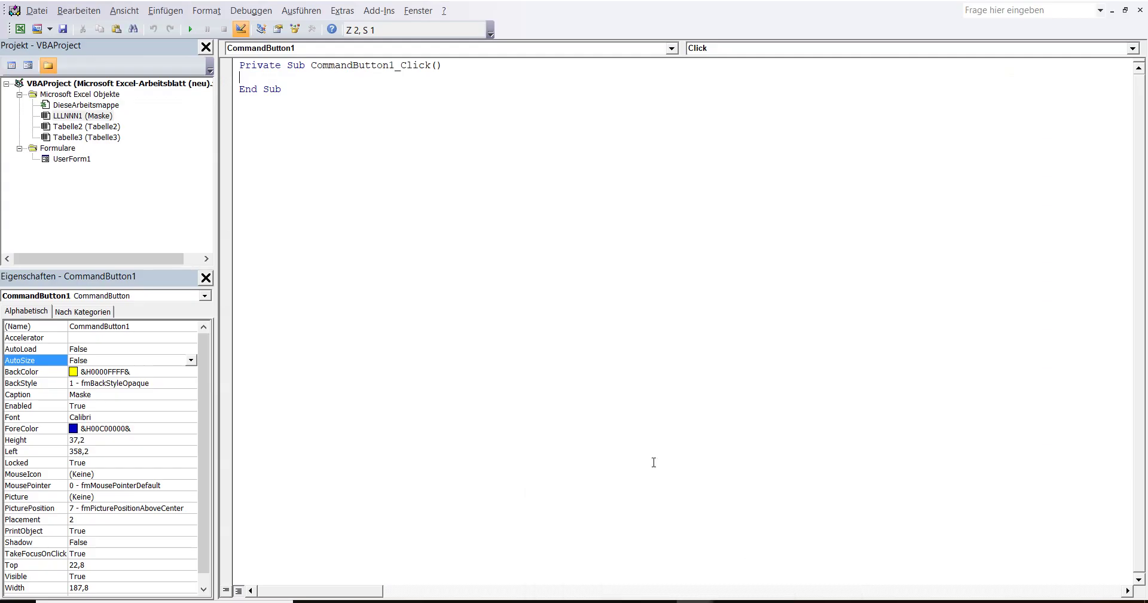
right_click(247, 76)
left_click(282, 116)
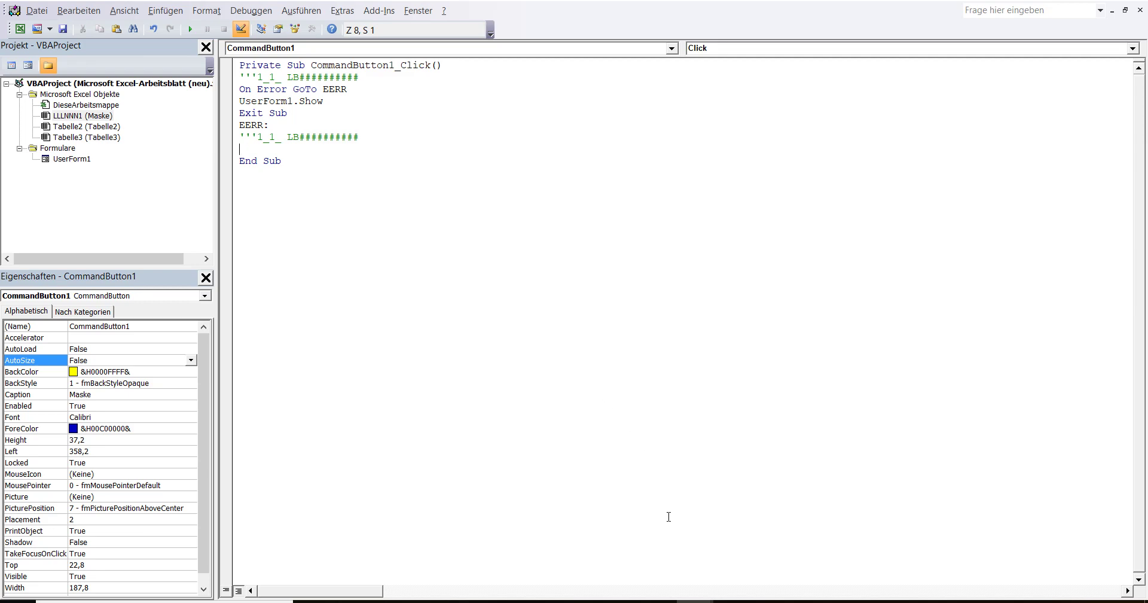
Back in Excel, highlight instruction step 5 in cell A6, then leave the cell
mouse_move(694, 600)
left_click(634, 580)
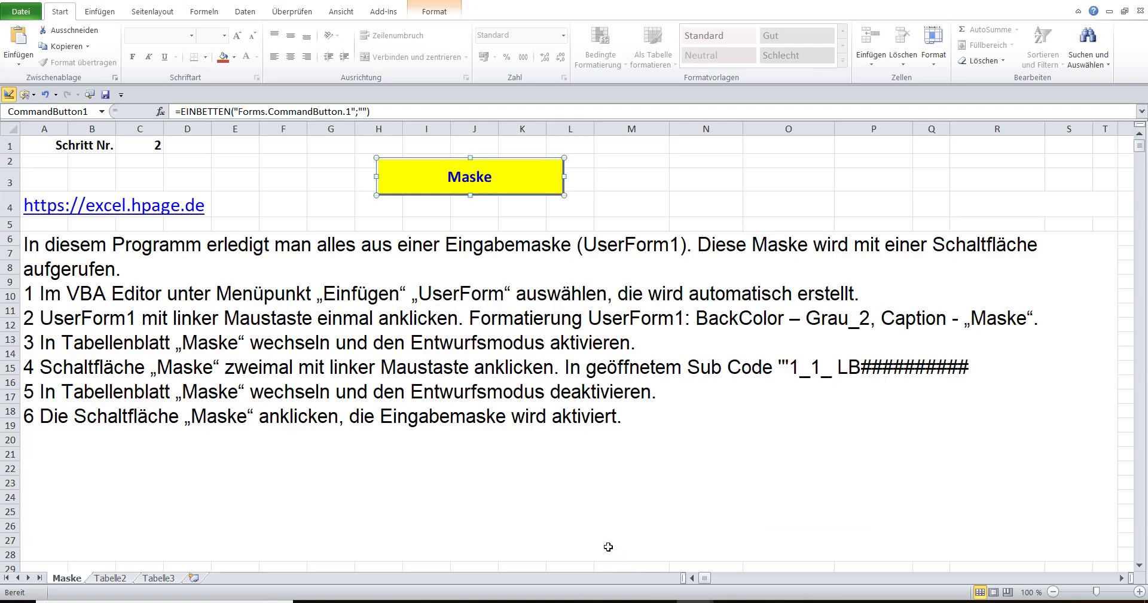
double_click(187, 357)
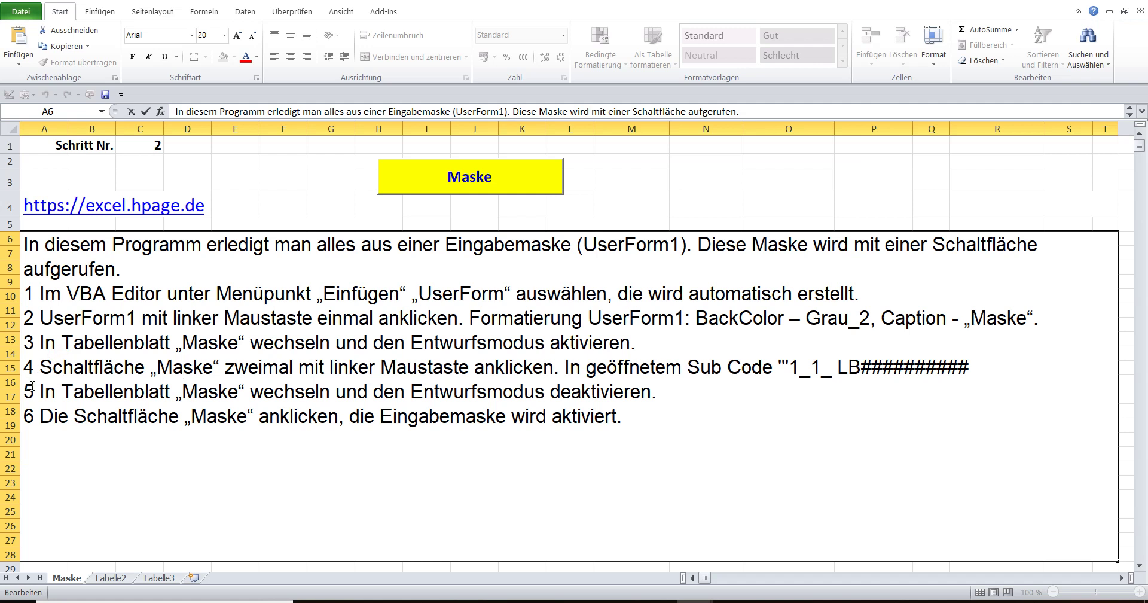
left_click_drag(34, 391, 669, 398)
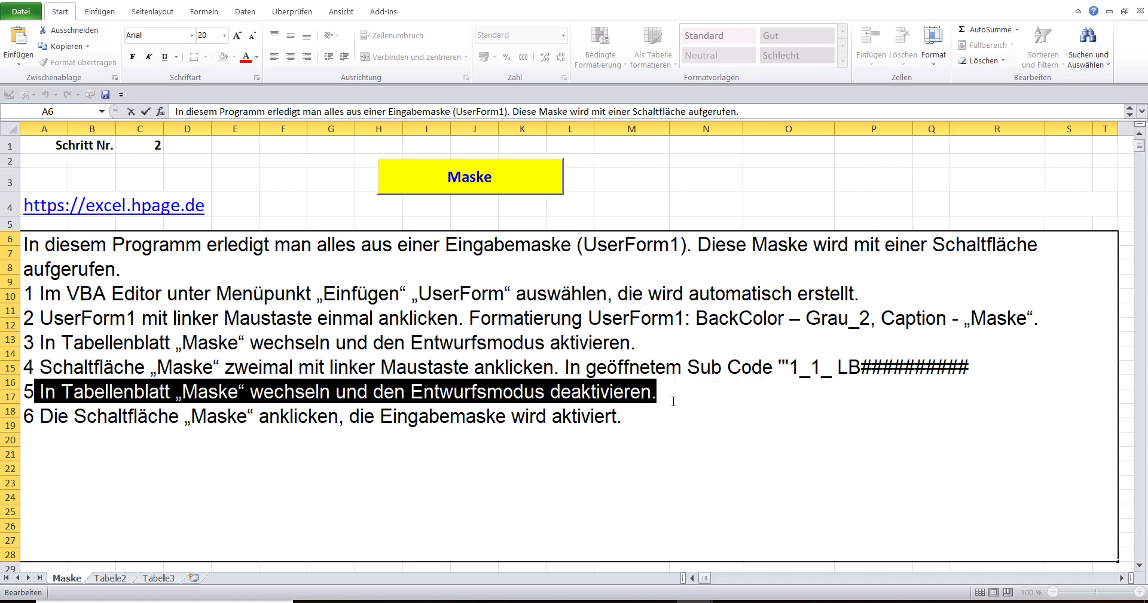
left_click(273, 179)
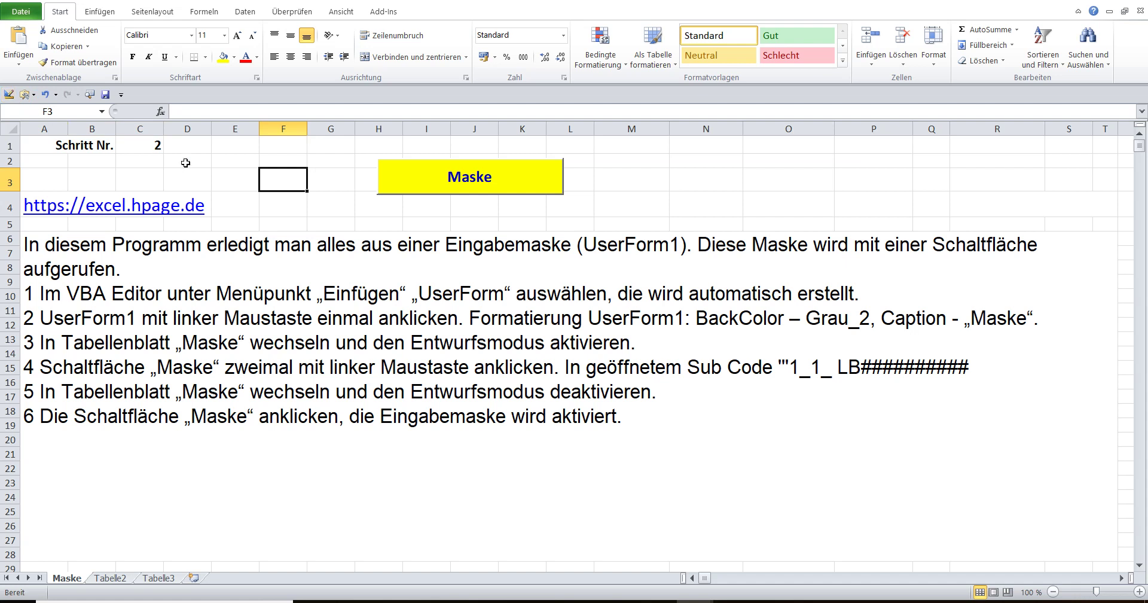
Highlight step 6 in cell A6, then open, move, close and reopen the grey Maske form via the yellow button
double_click(149, 414)
left_click_drag(28, 414, 650, 424)
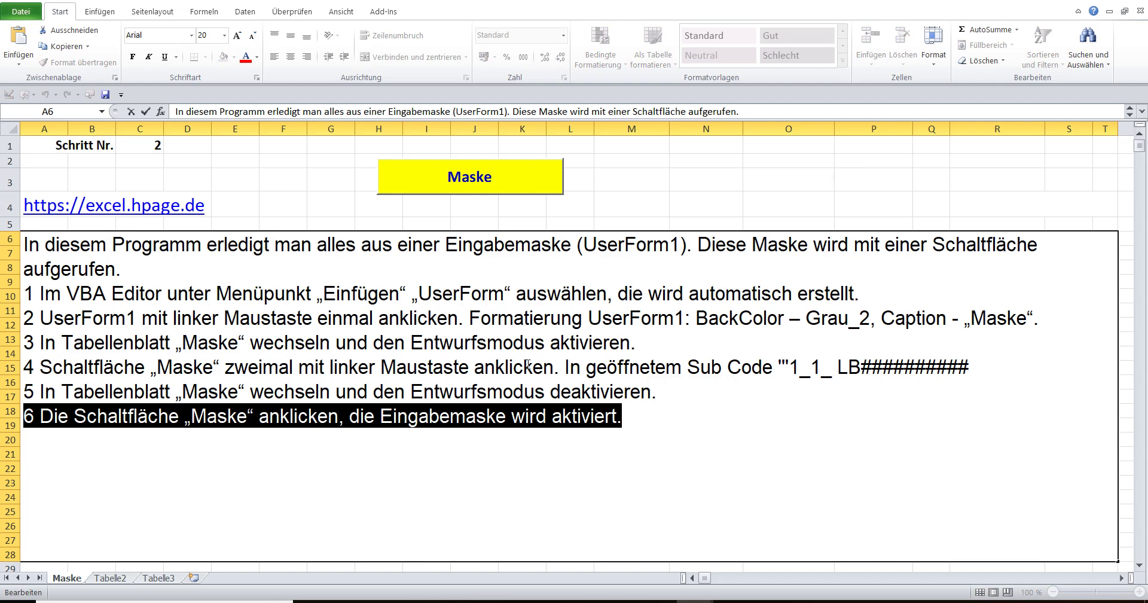
left_click(395, 185)
left_click_drag(496, 233, 454, 275)
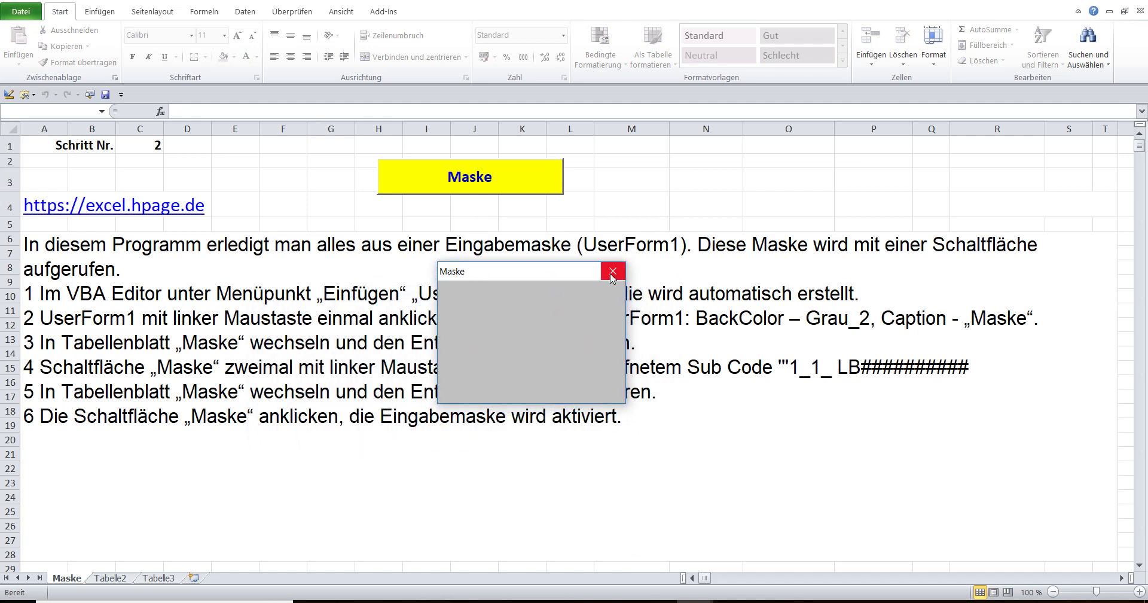
left_click(613, 272)
left_click(450, 193)
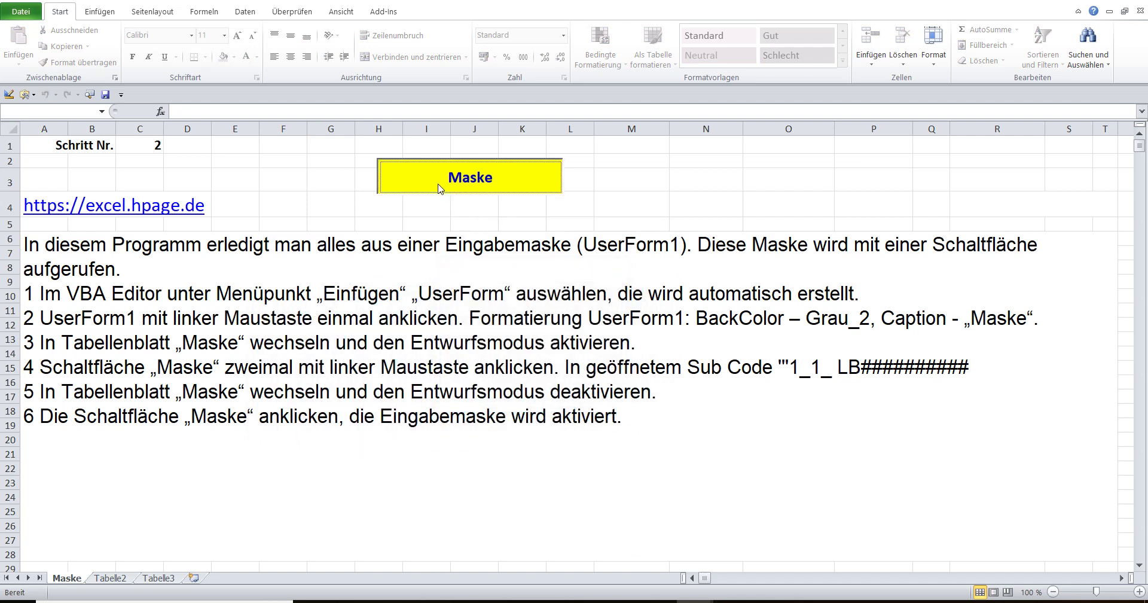
left_click_drag(541, 232, 461, 283)
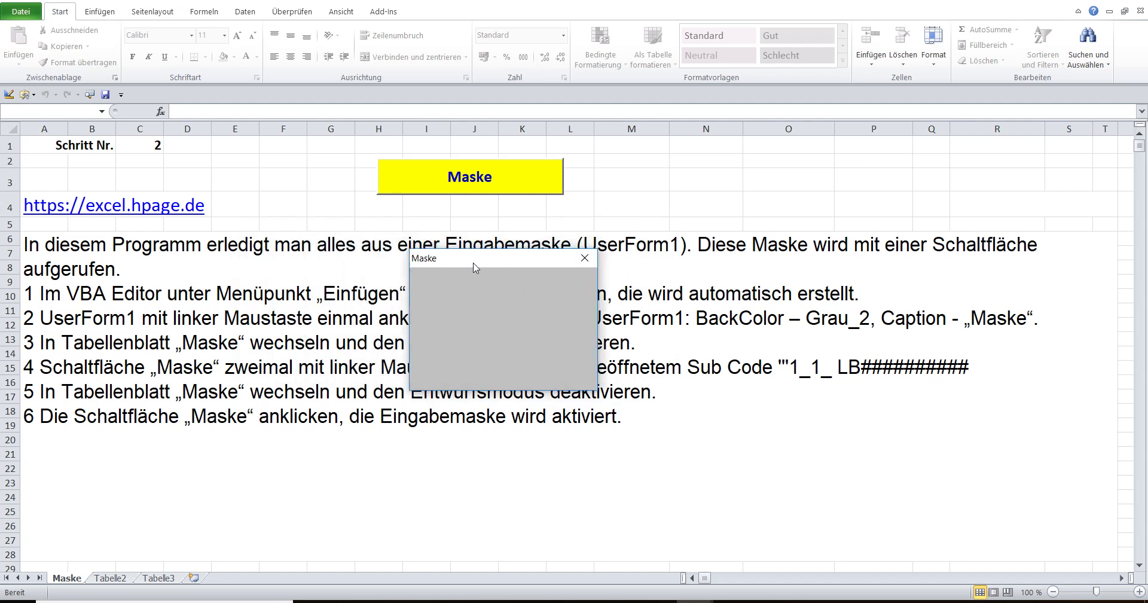